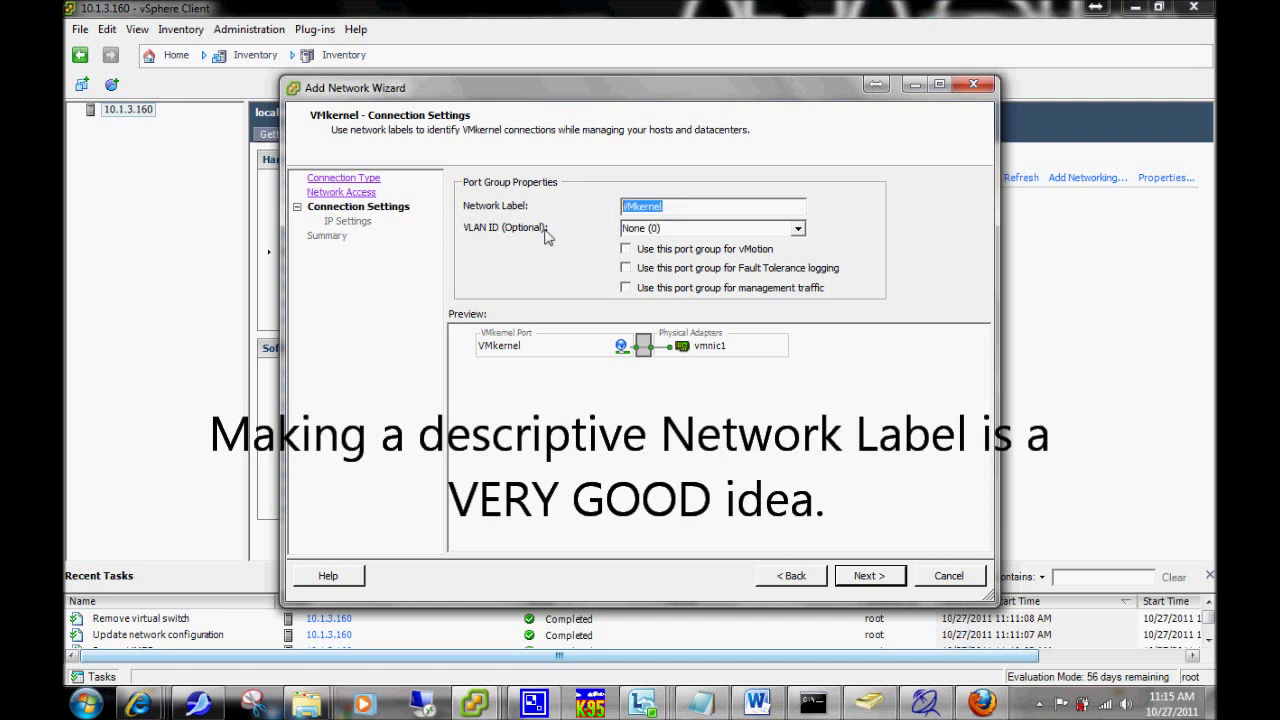
Label the new VMkernel port group SANTEST1 and continue to its IP settings.
type("S")
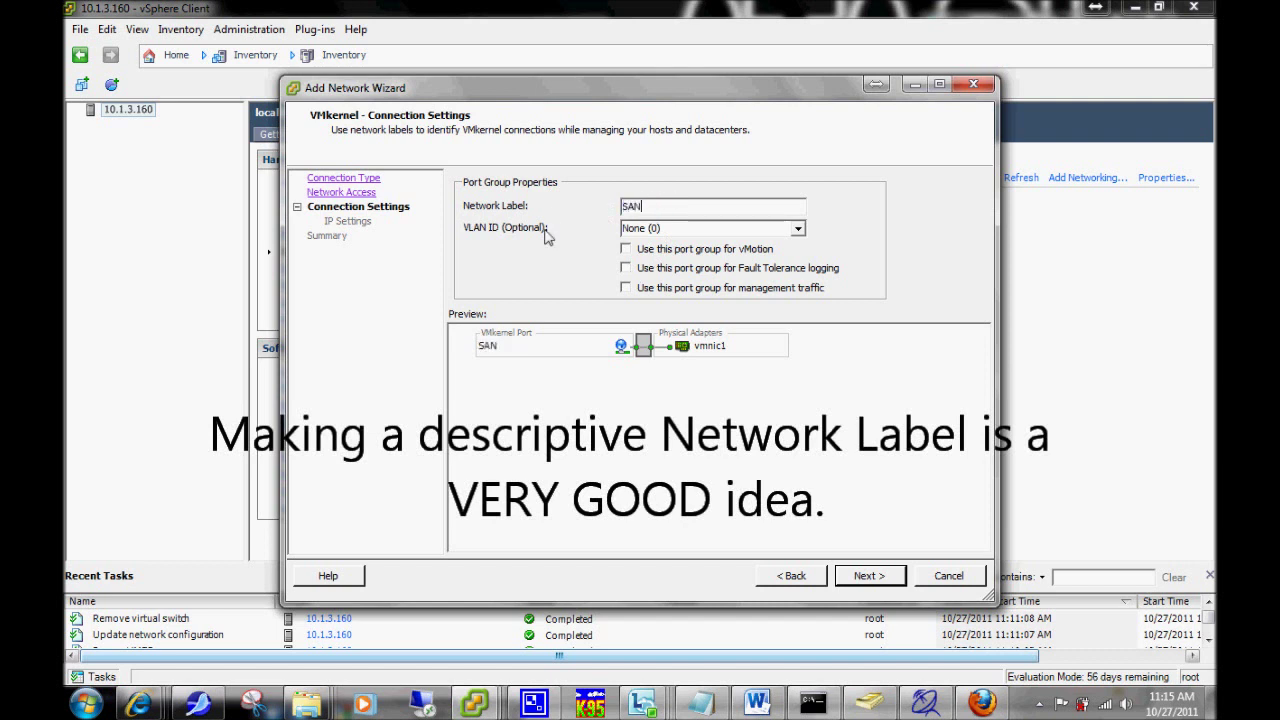
type("ANTEST1")
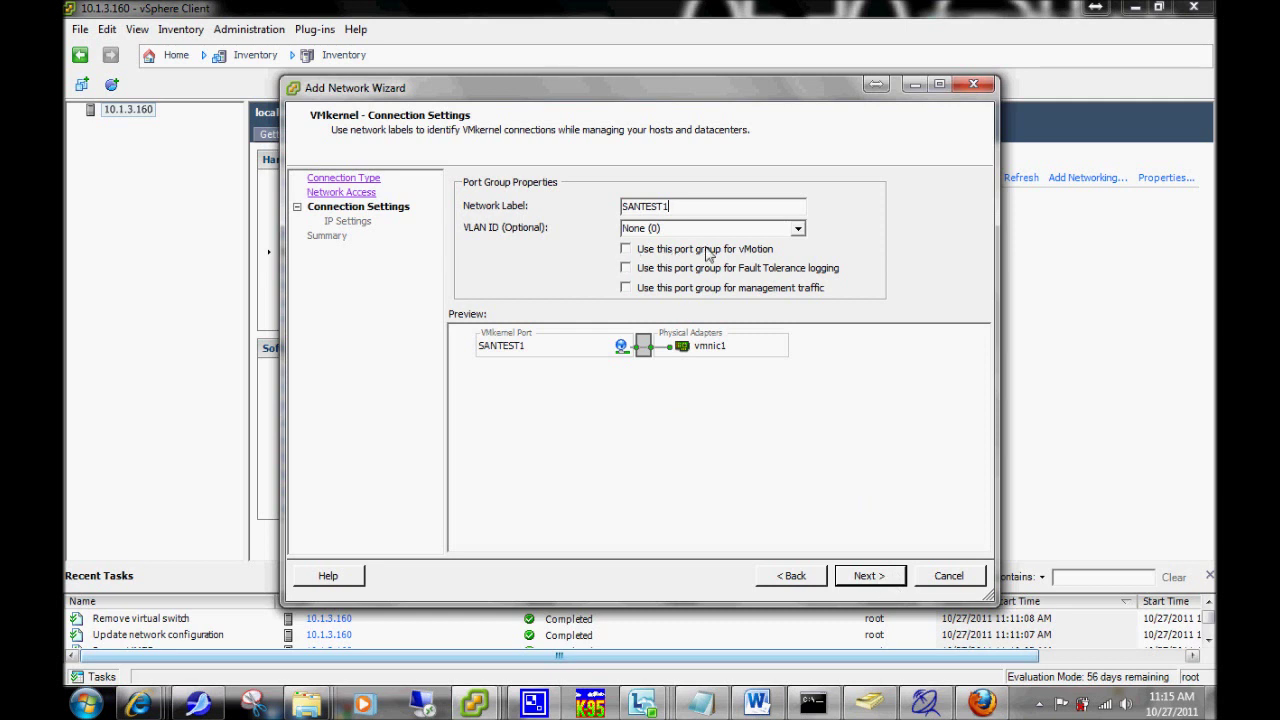
left_click(882, 573)
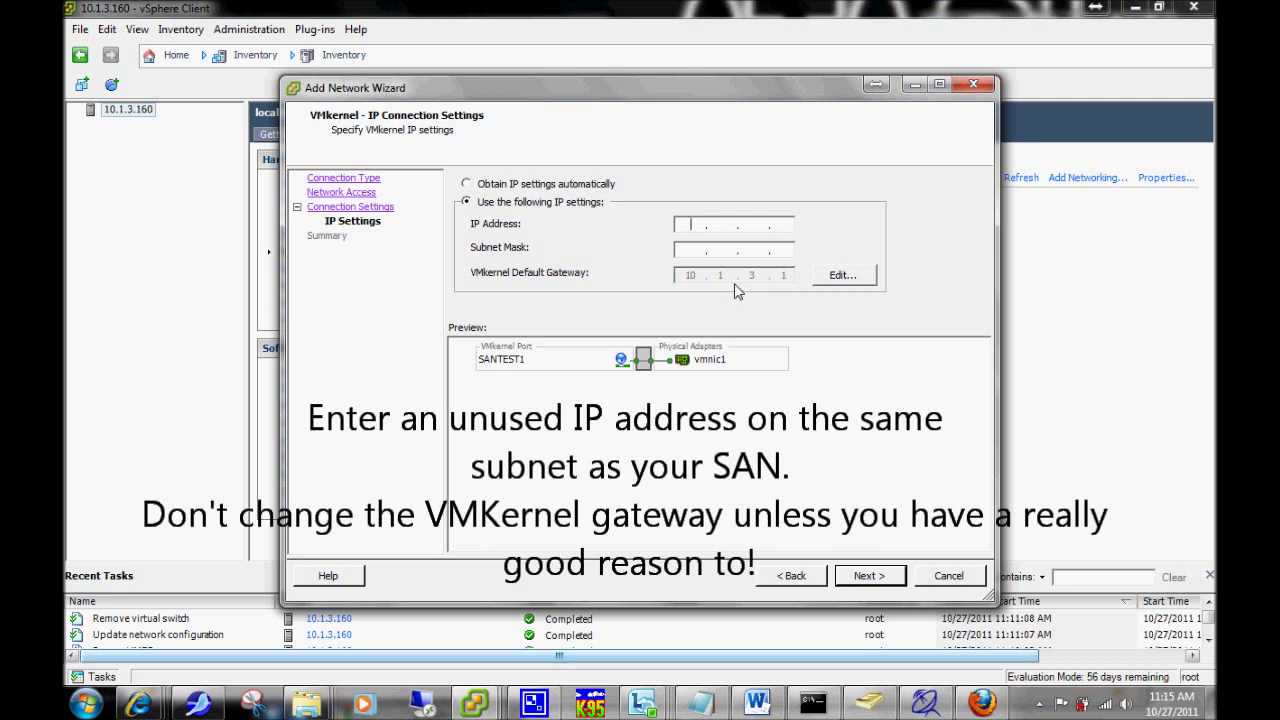
Assign the VMkernel port the IP address 10.200.11.11 with a subnet mask starting 255.255.255, and finish adding the network.
type("10 ")
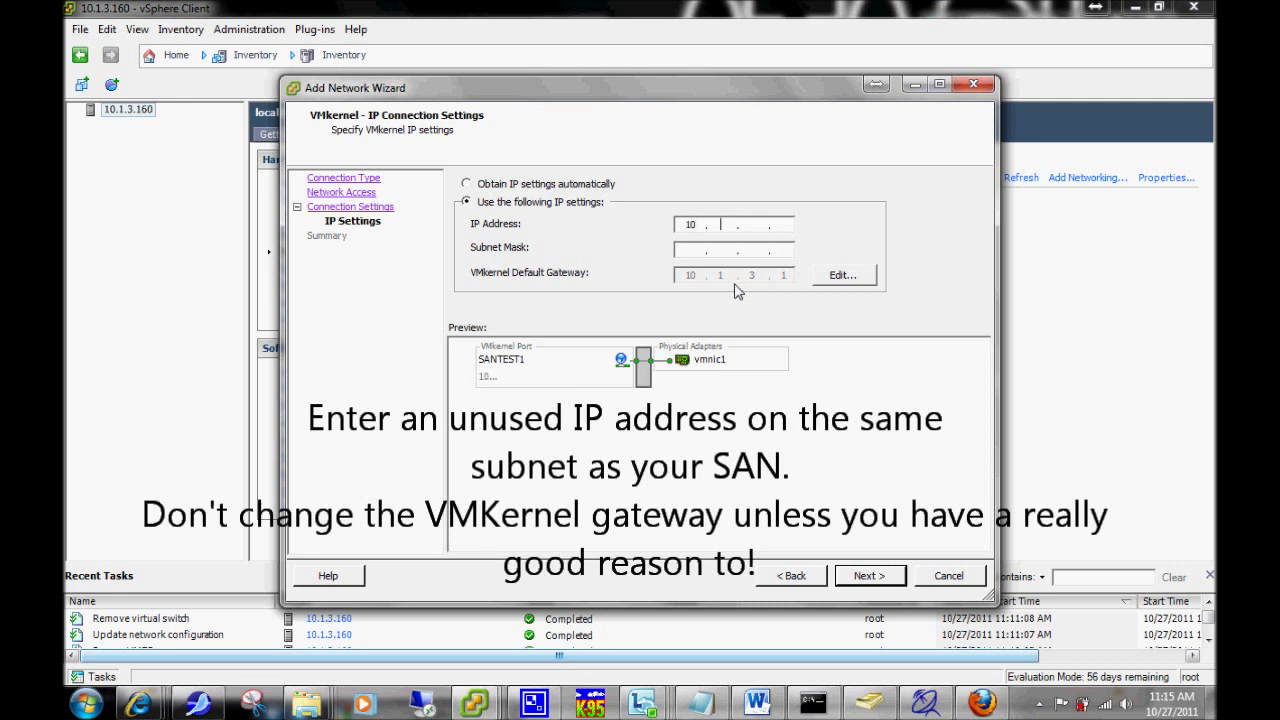
type(".200")
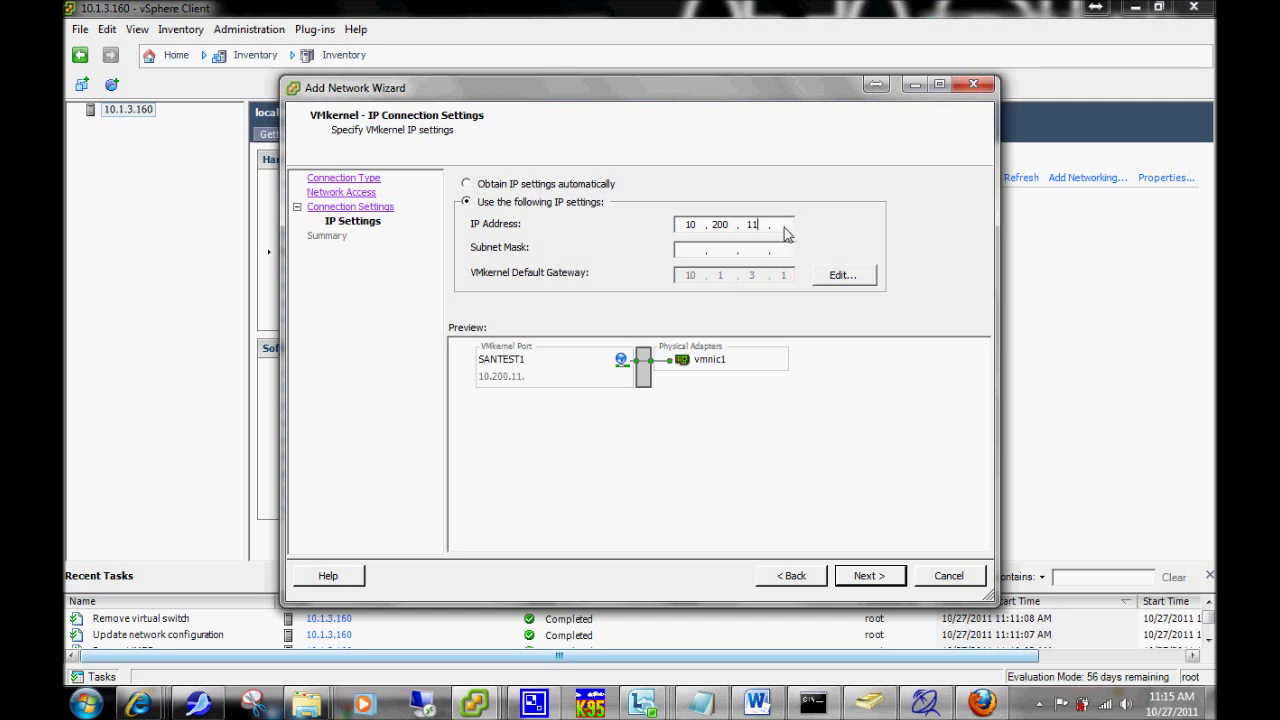
type("11")
left_click(881, 572)
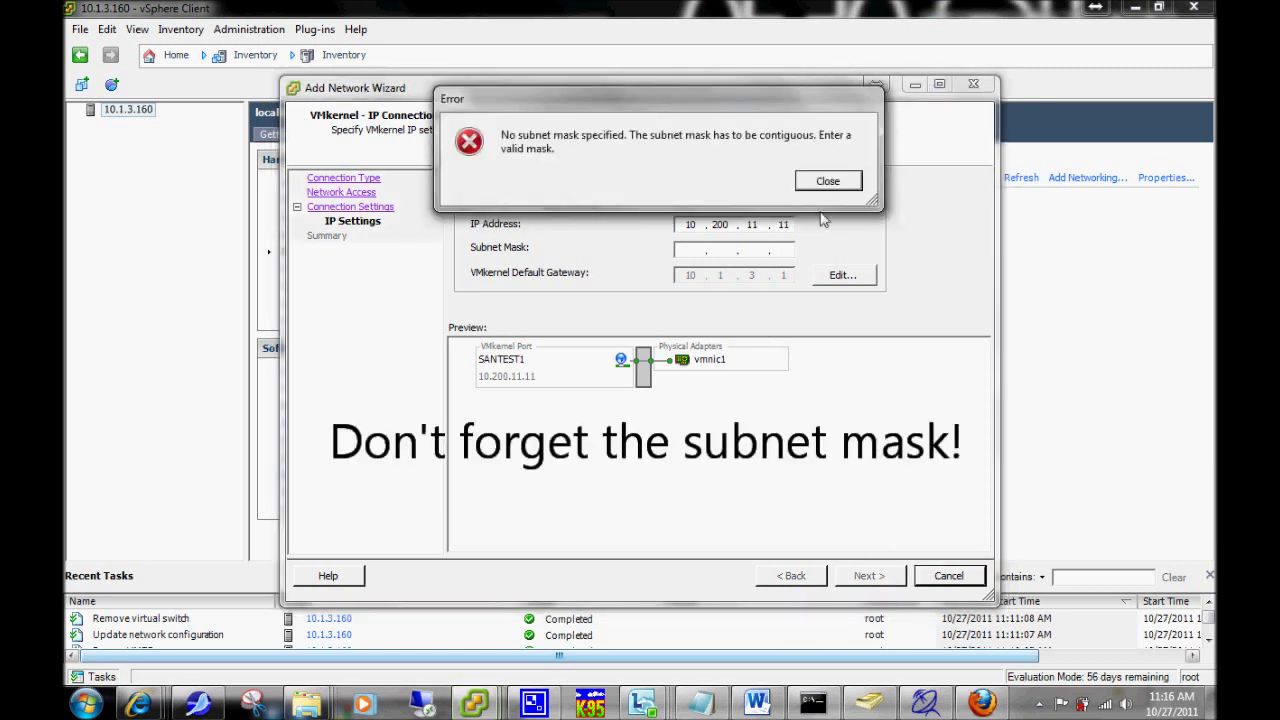
left_click(845, 185)
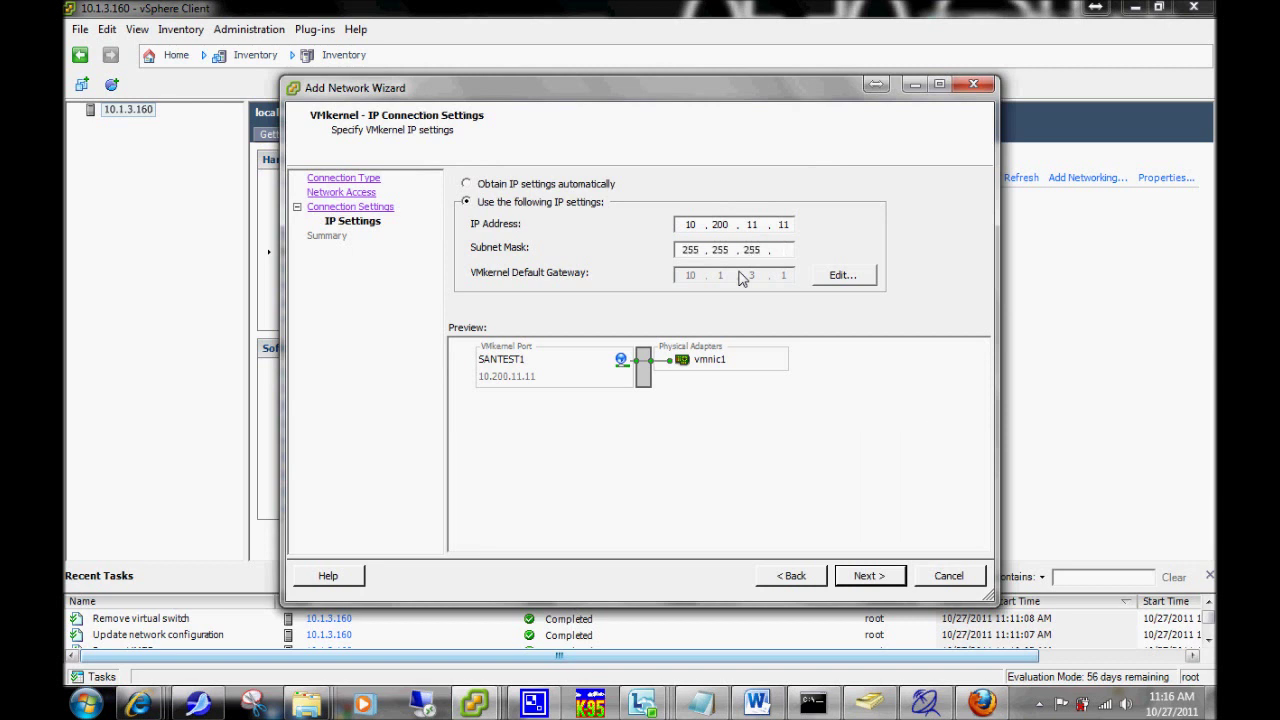
left_click(874, 576)
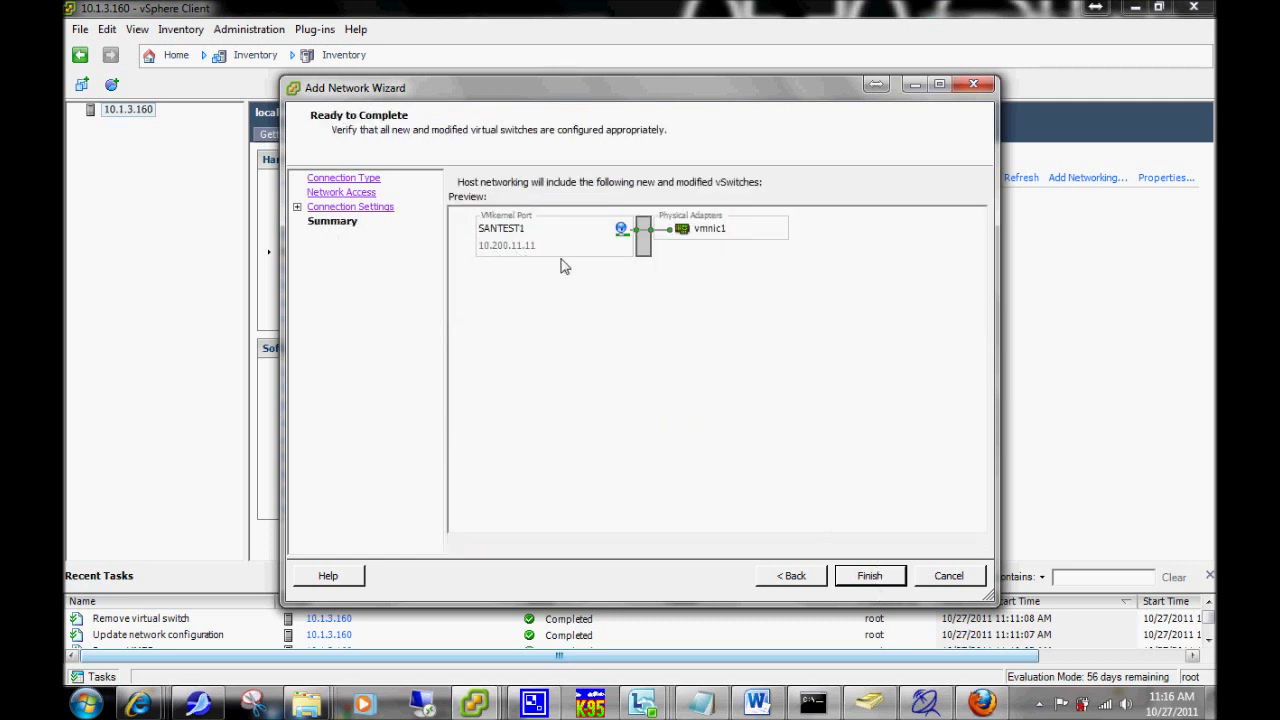
left_click(870, 585)
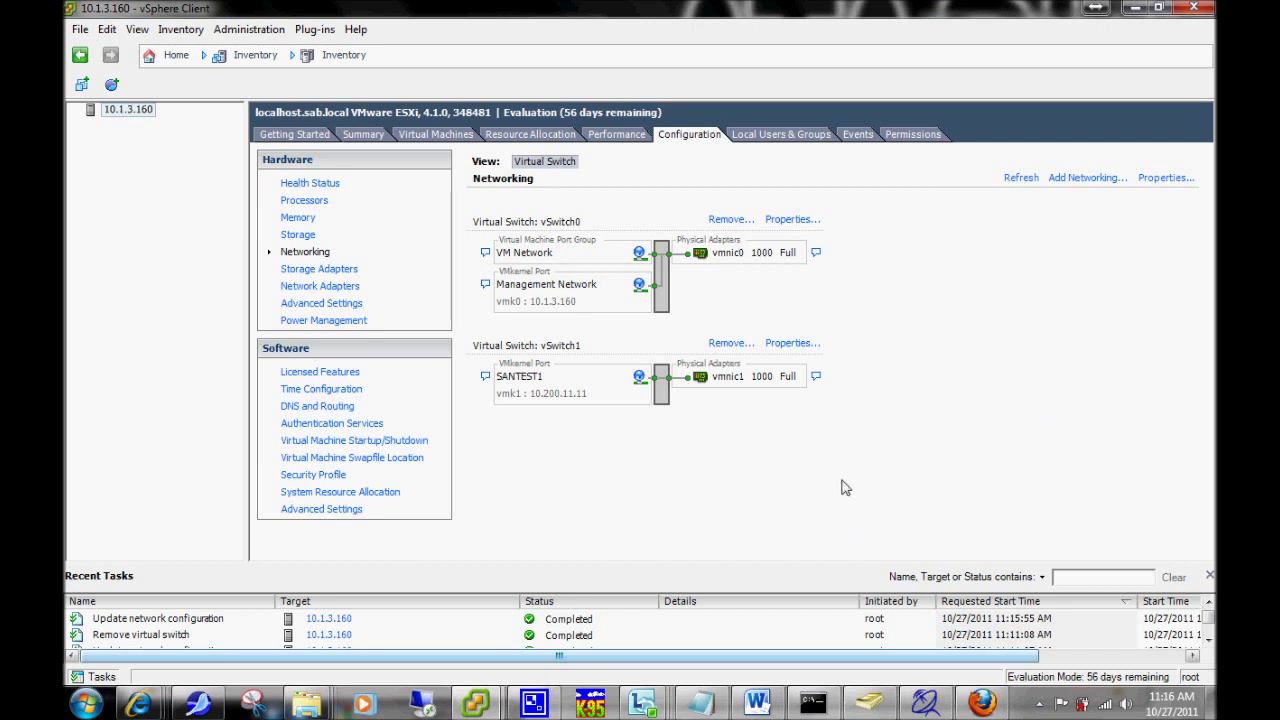
Enable the iSCSI software initiator on storage adapter vmhba33.
left_click(320, 269)
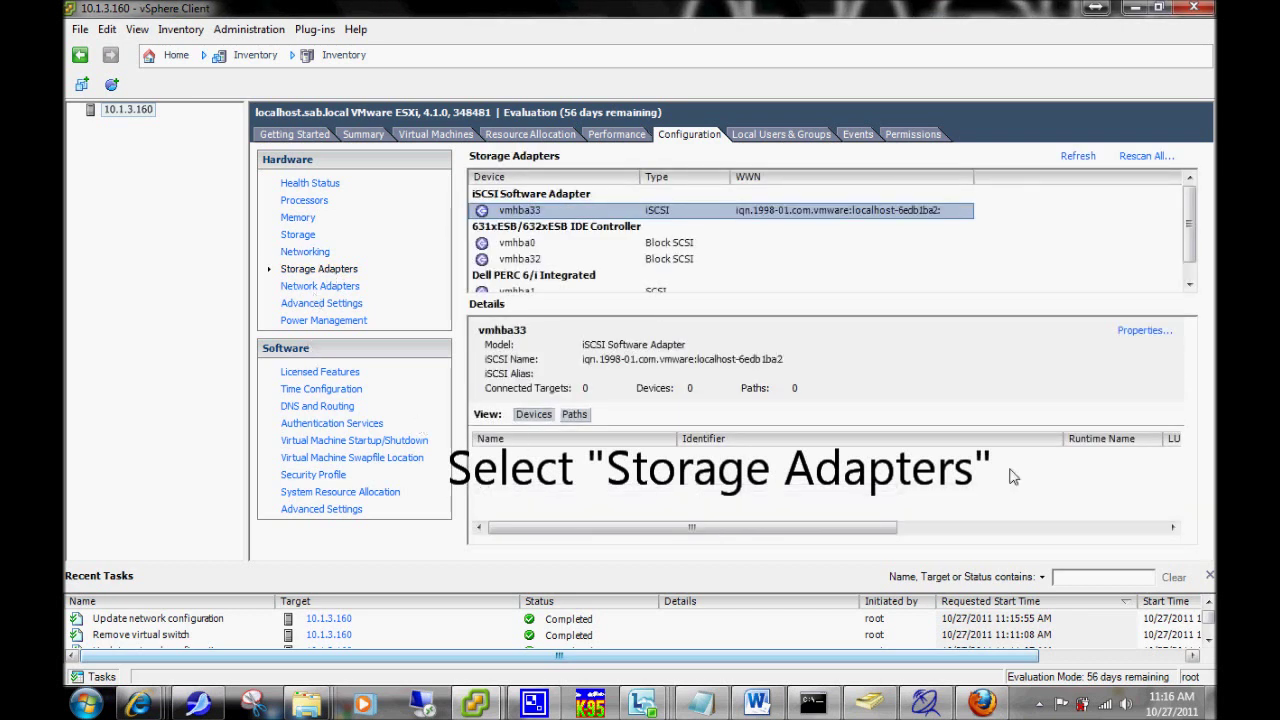
left_click(1143, 331)
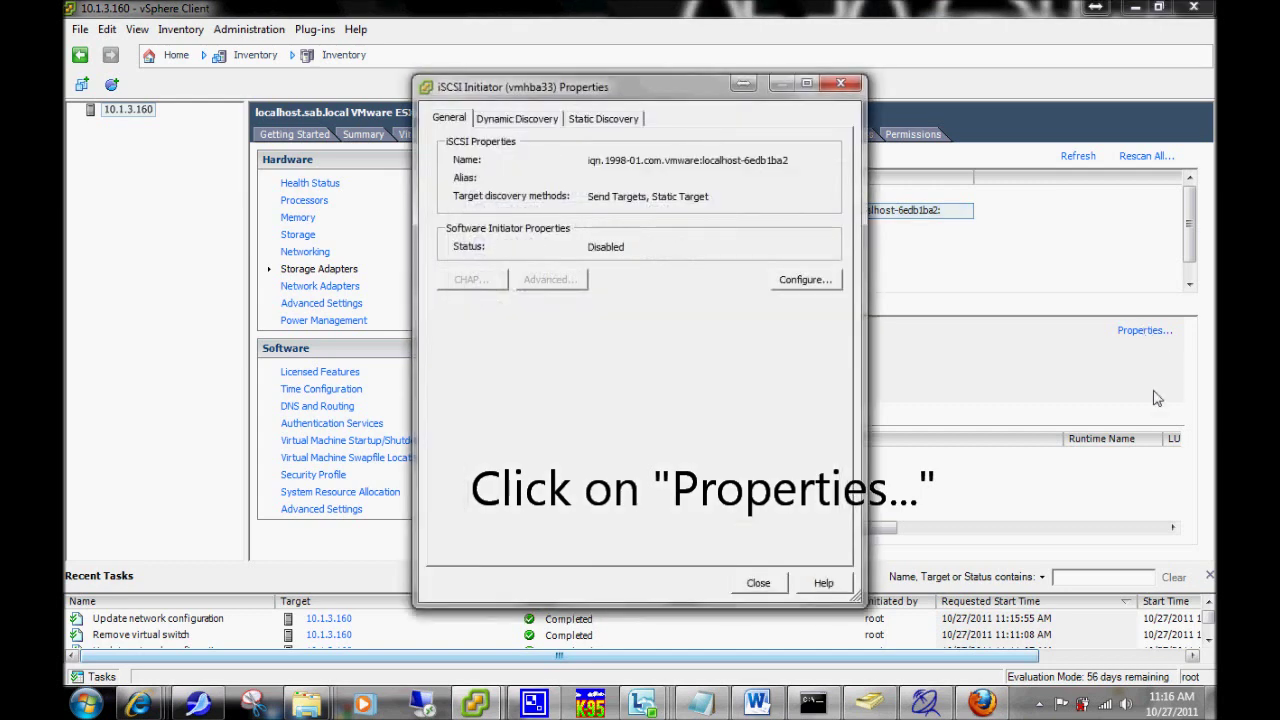
left_click(827, 290)
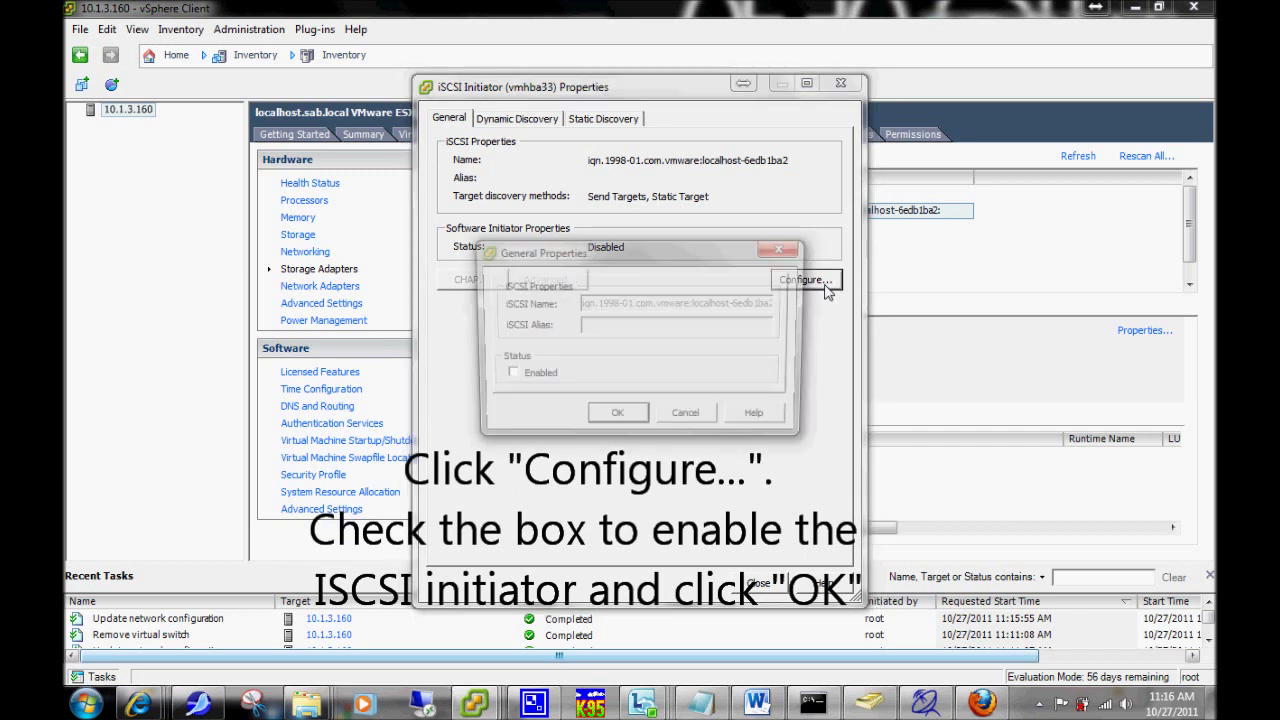
left_click(509, 378)
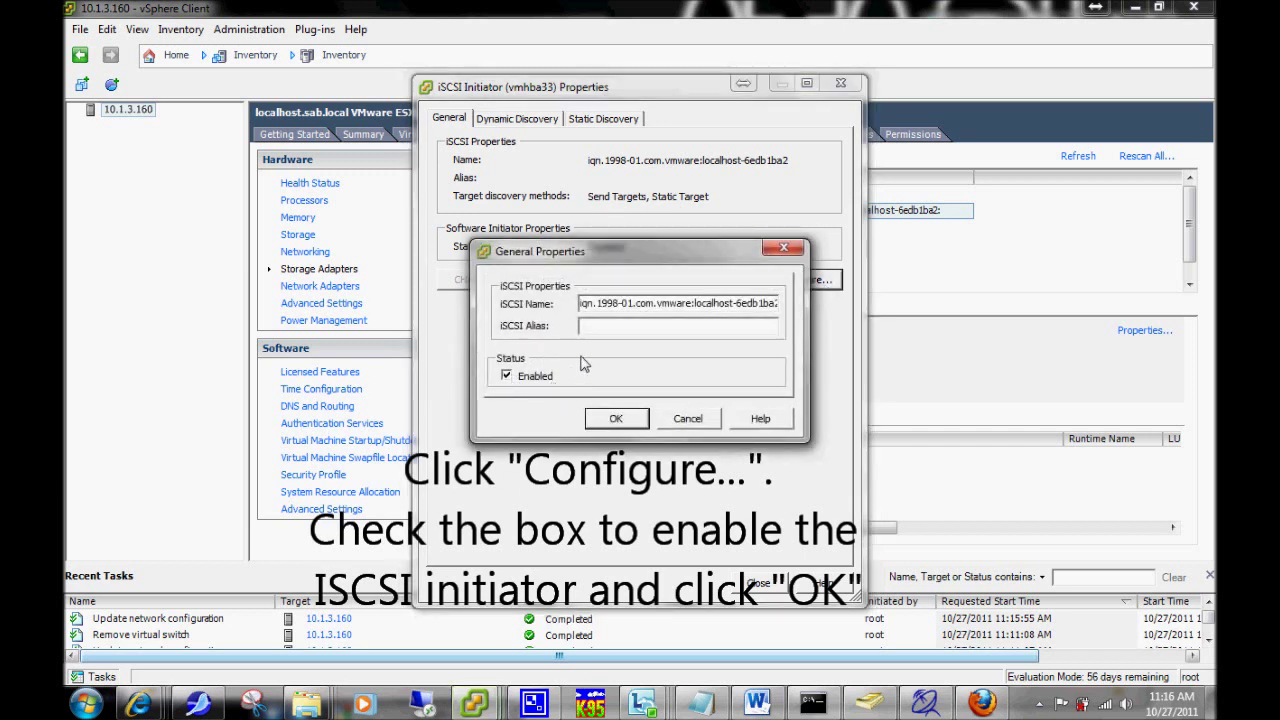
left_click(631, 423)
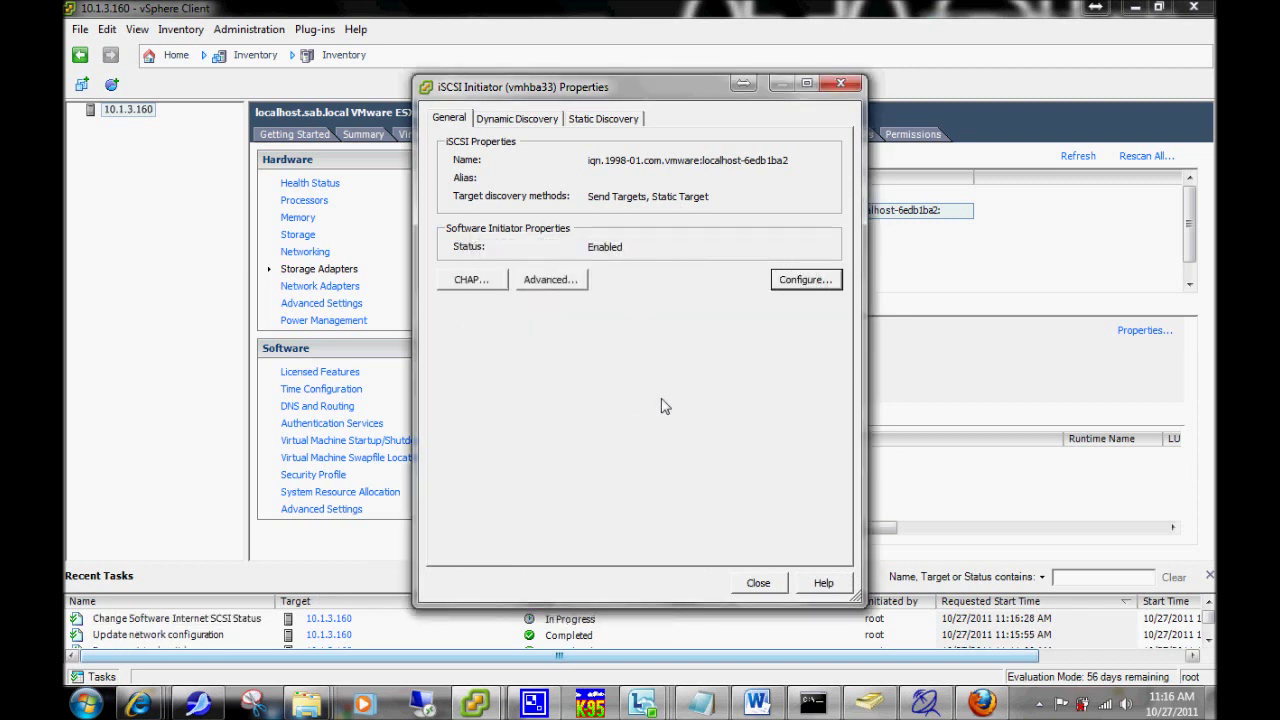
Add 10.200.11.2 on port 3260 as a dynamic discovery target for vmhba33 and rescan the adapter.
left_click(520, 125)
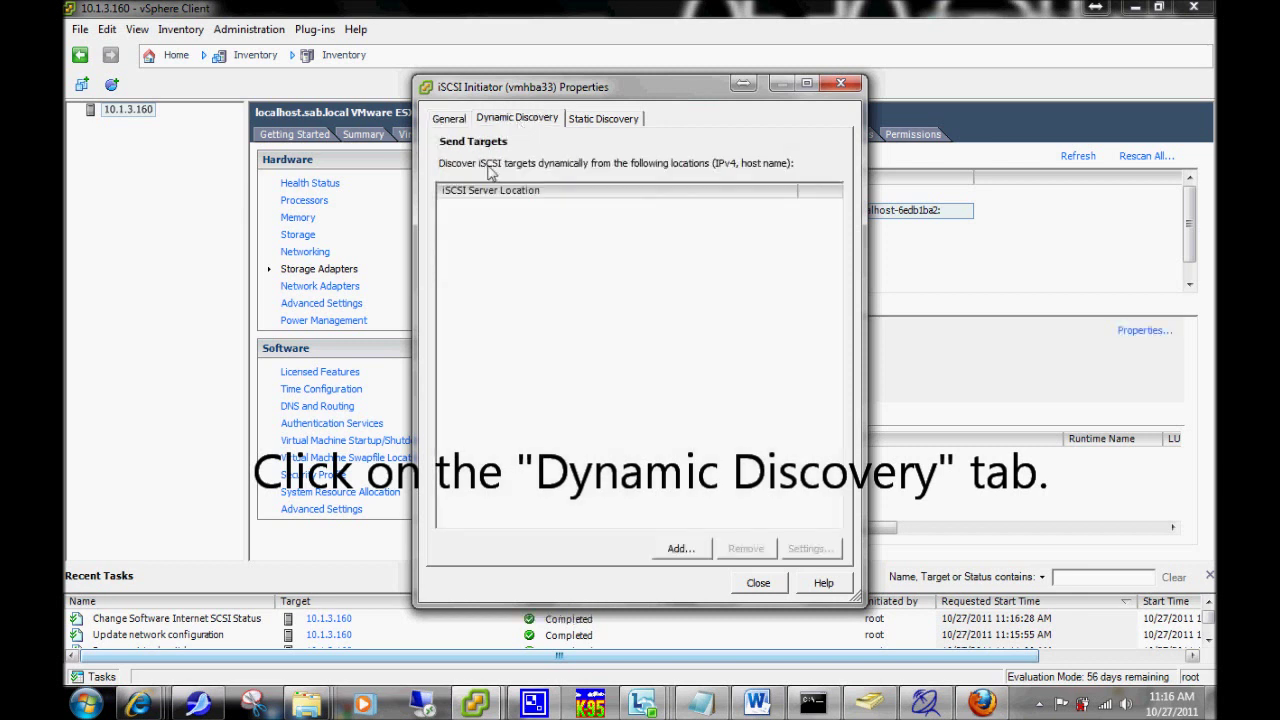
left_click(682, 550)
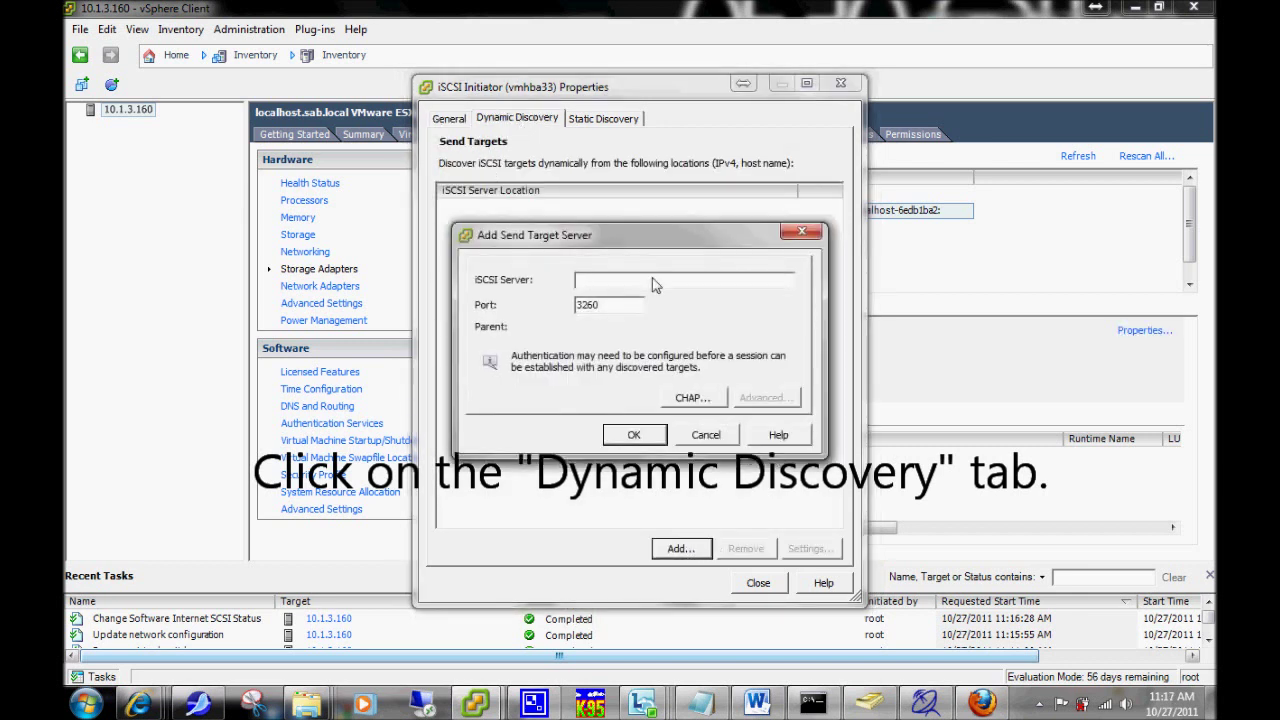
type("10.200.11.2")
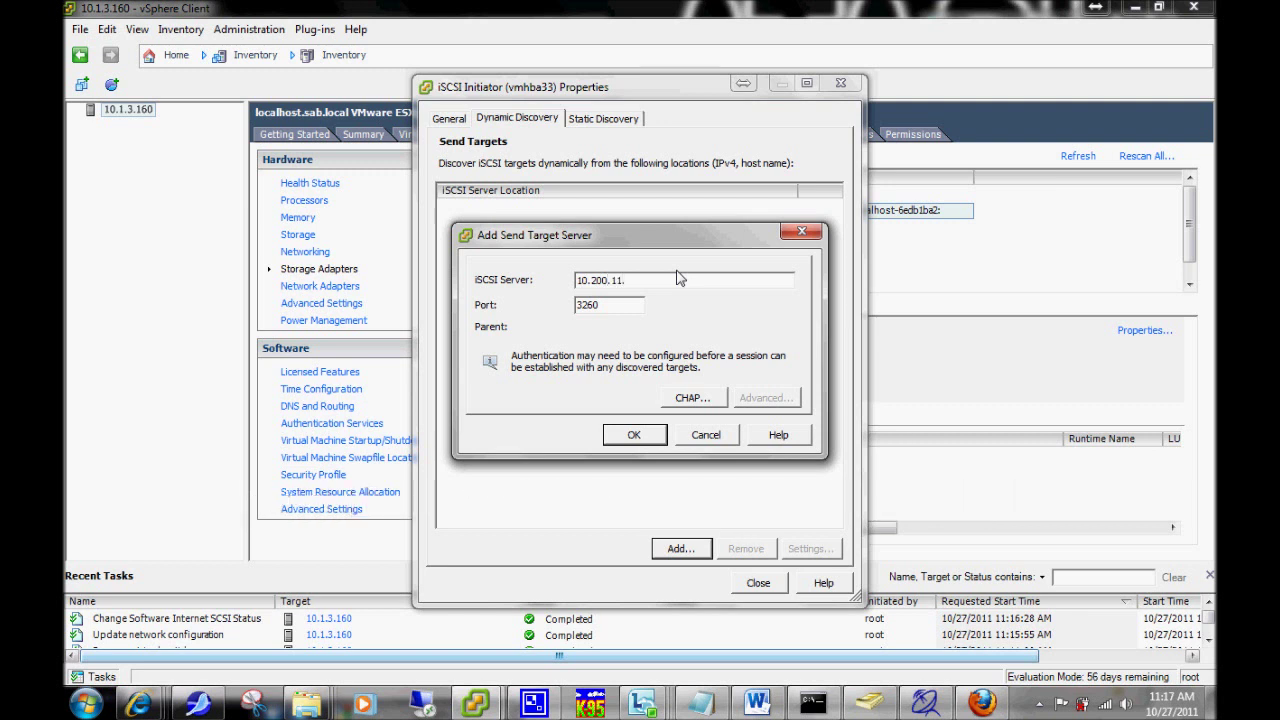
left_click(624, 438)
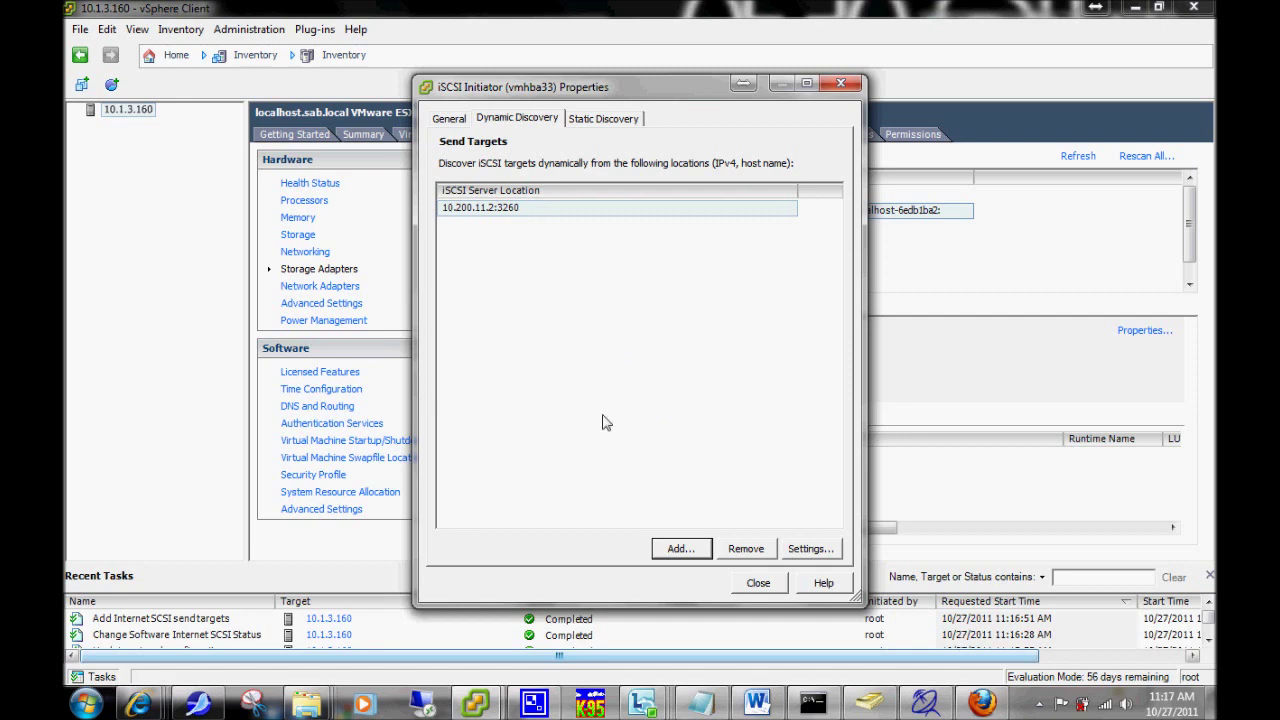
left_click(758, 584)
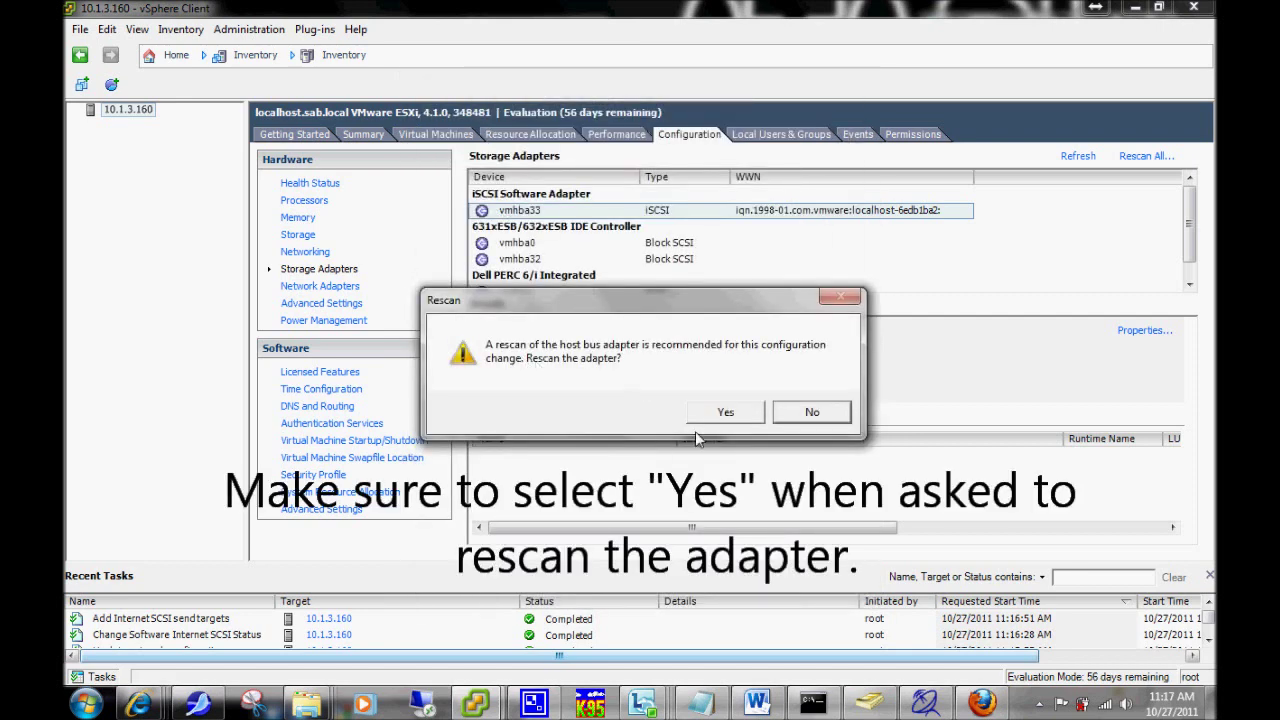
left_click(724, 415)
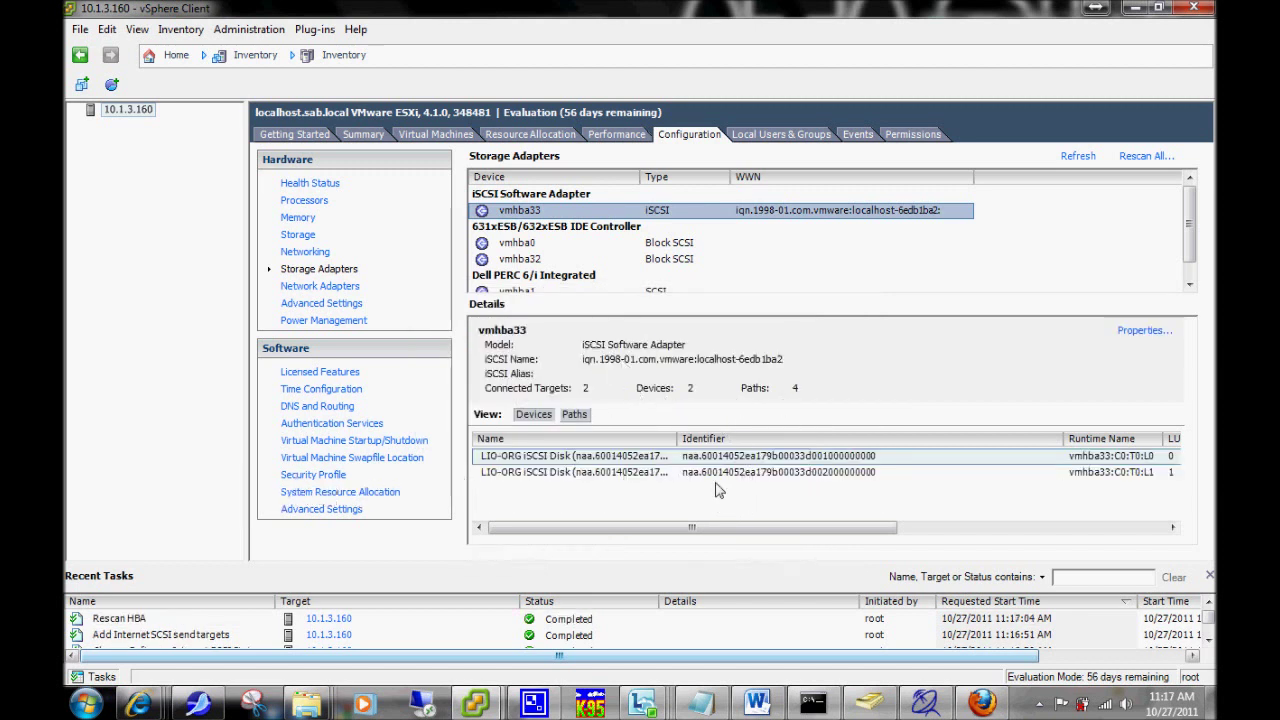
left_click(577, 468)
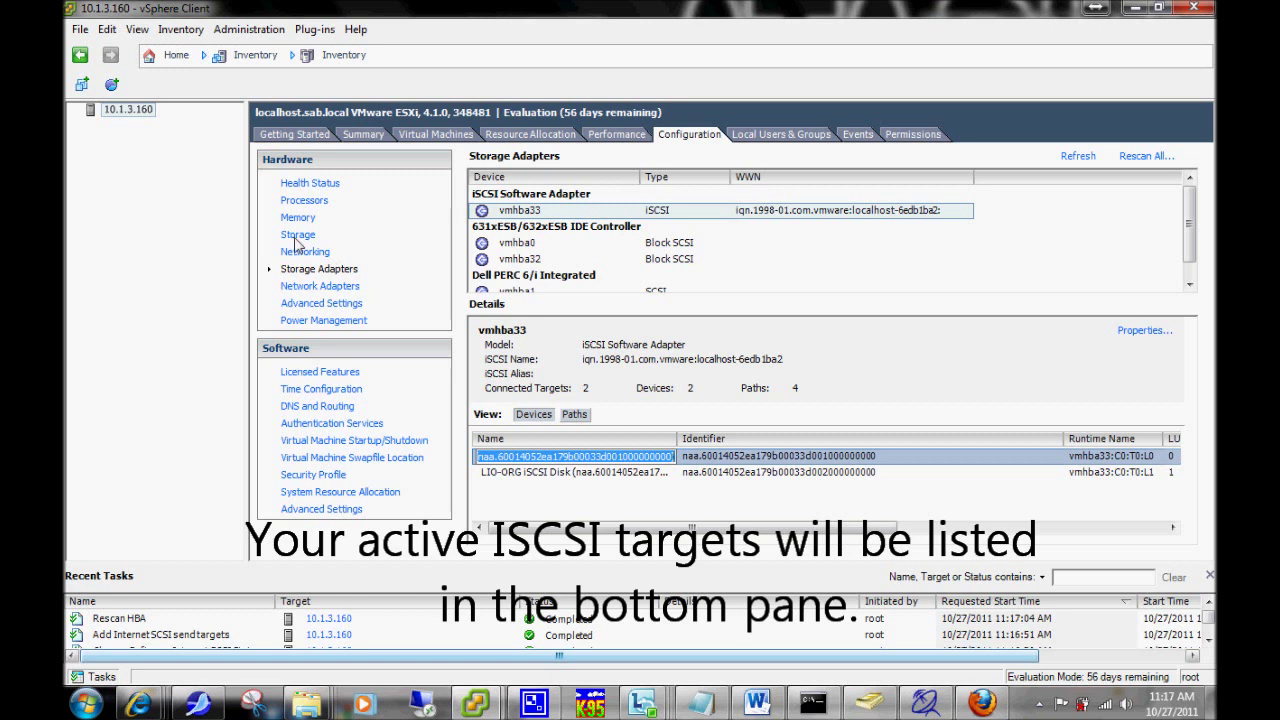
Start adding a Disk/LUN datastore on the iSCSI disk at LUN 0 and name it Exchange1.
left_click(300, 239)
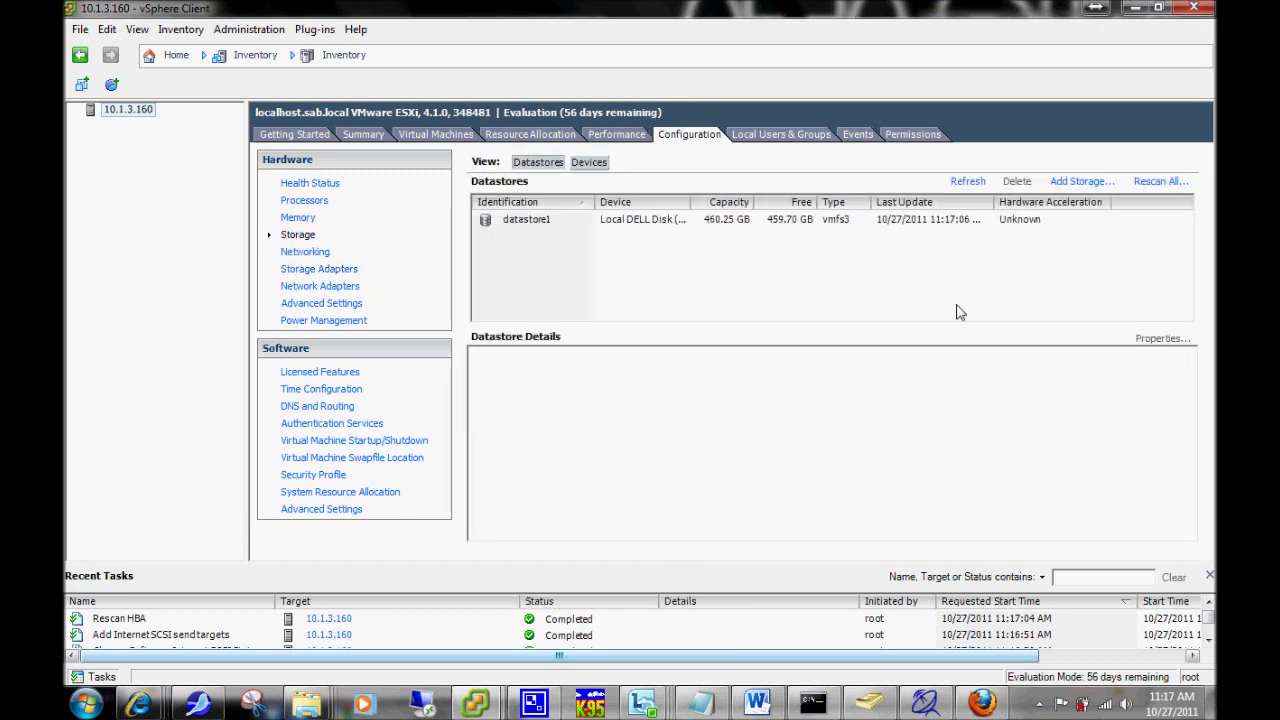
left_click(1093, 184)
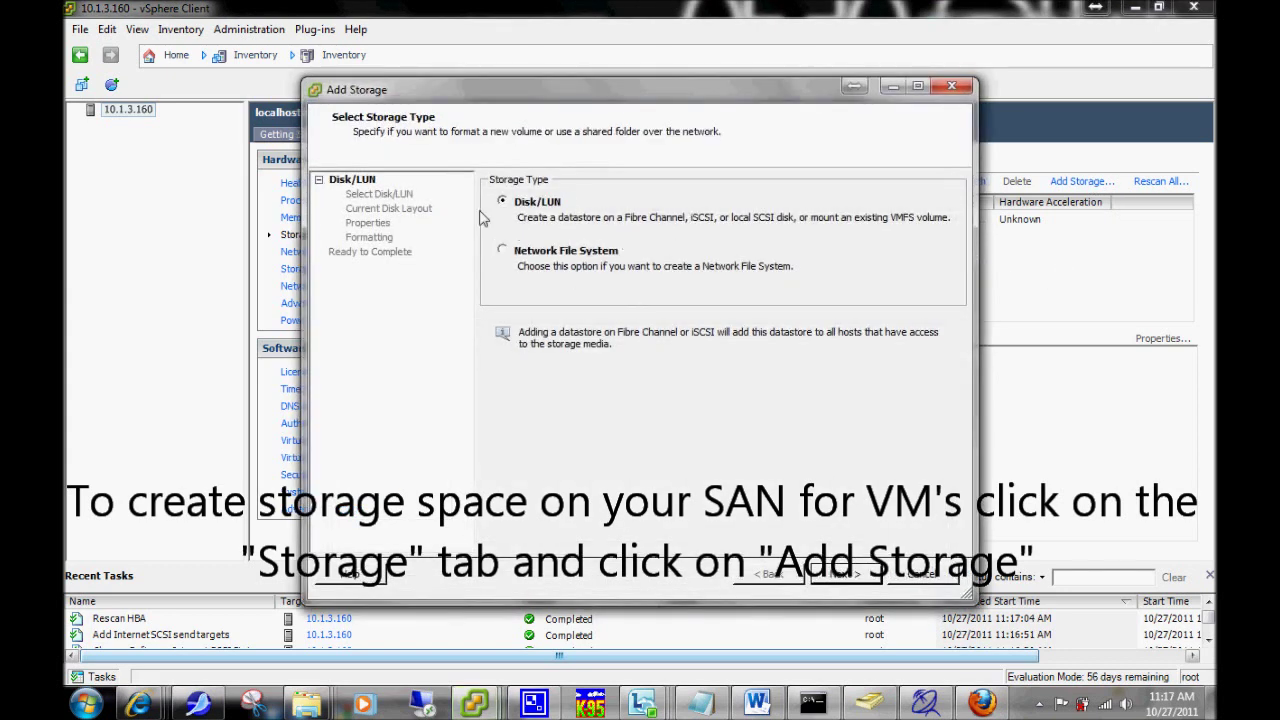
left_click(853, 574)
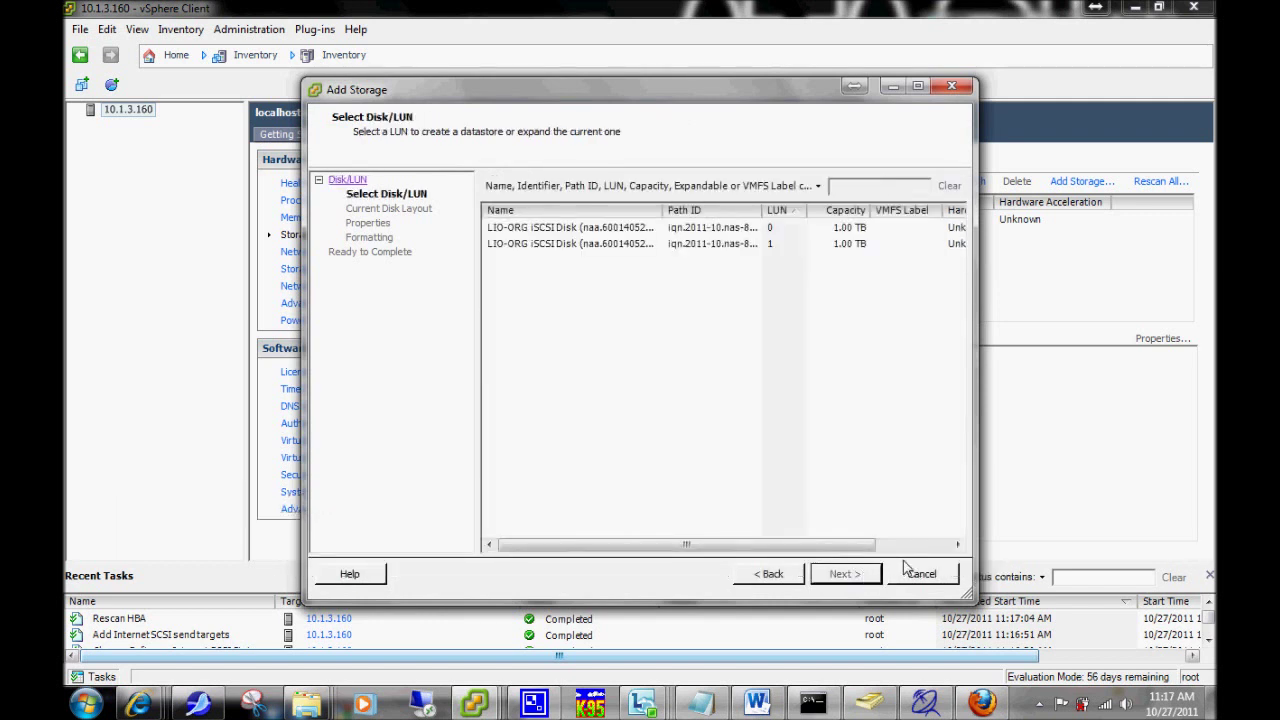
left_click(514, 229)
left_click(853, 574)
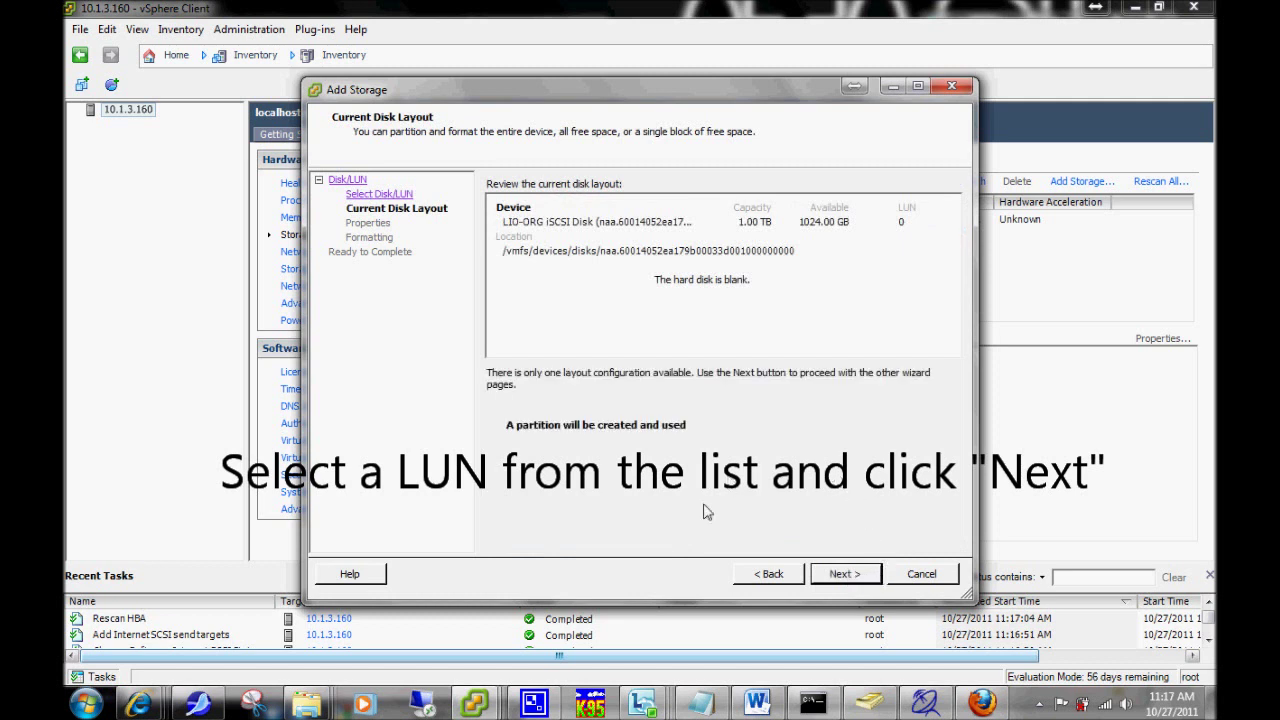
left_click(846, 574)
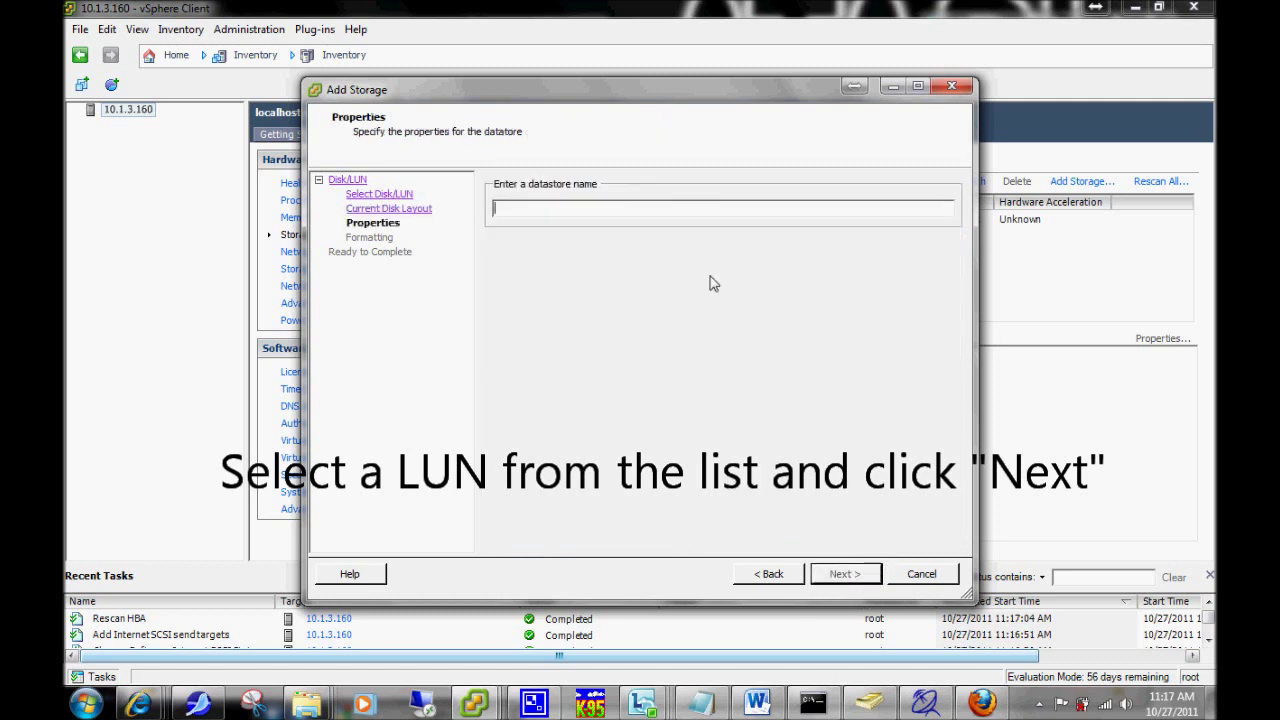
type("Exchange 1")
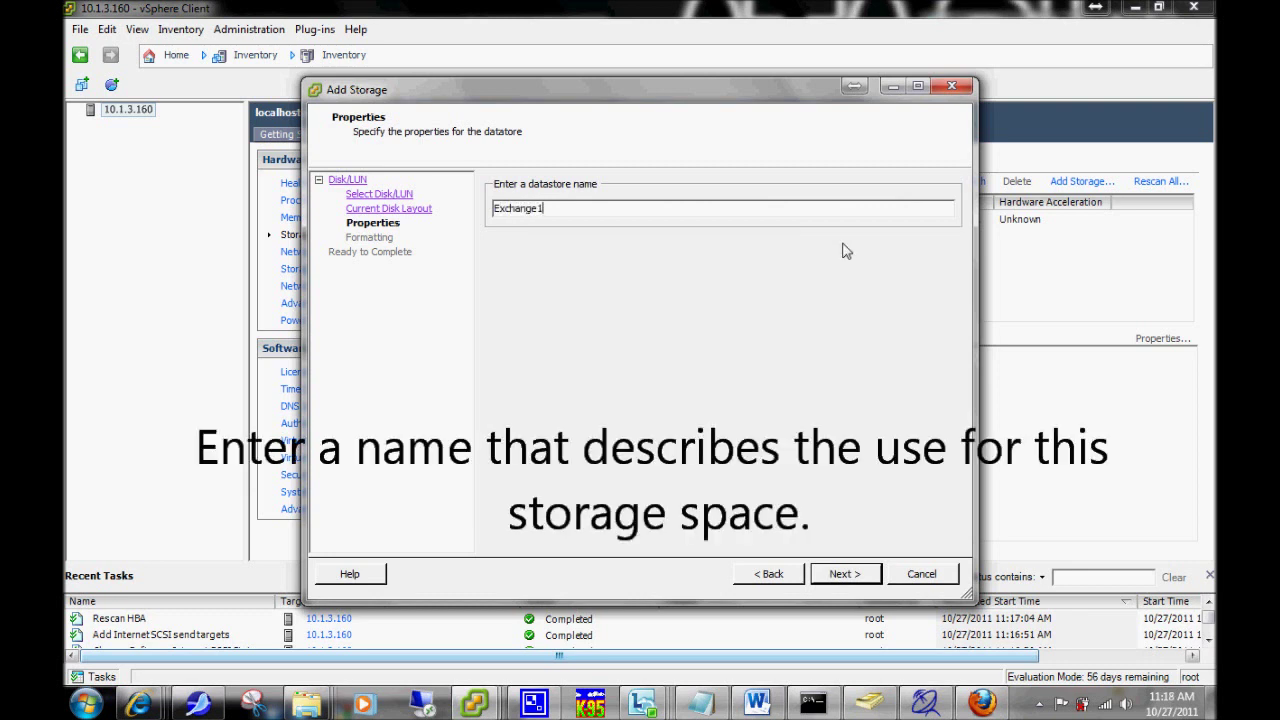
left_click(835, 578)
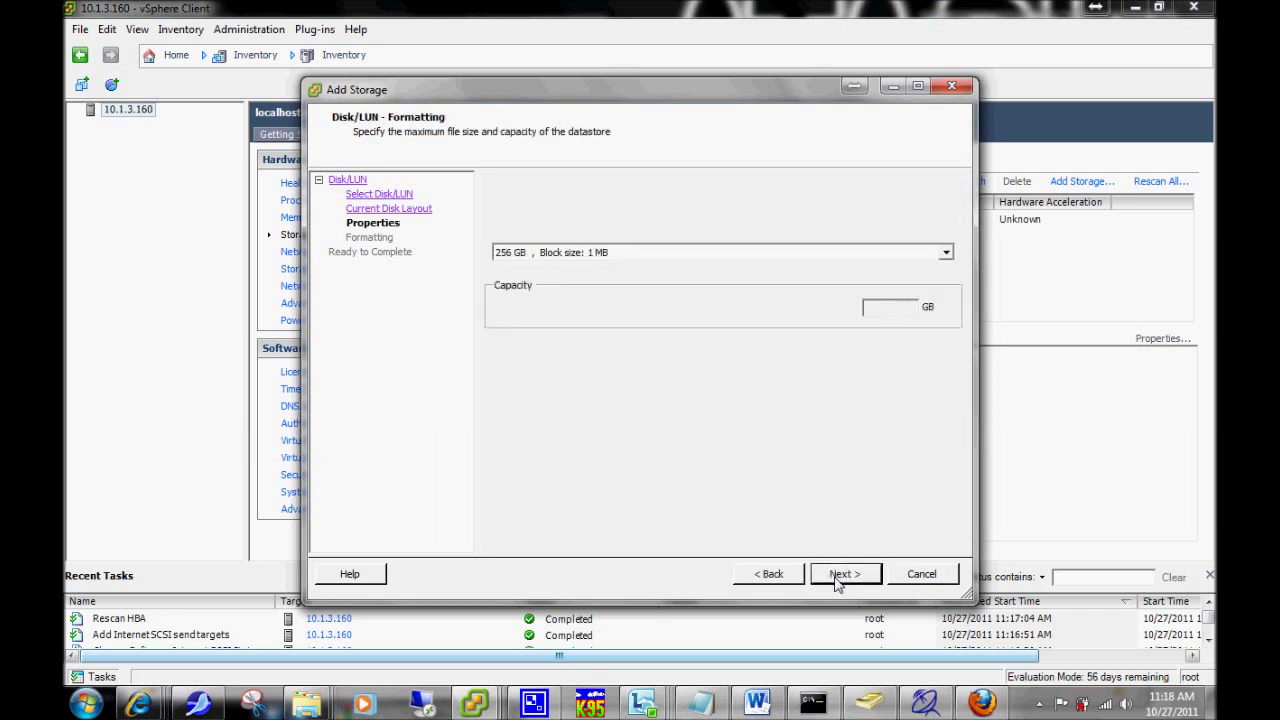
Set the datastore's maximum file size to 2048 GB with 8 MB blocks, and finish creating it.
left_click(944, 254)
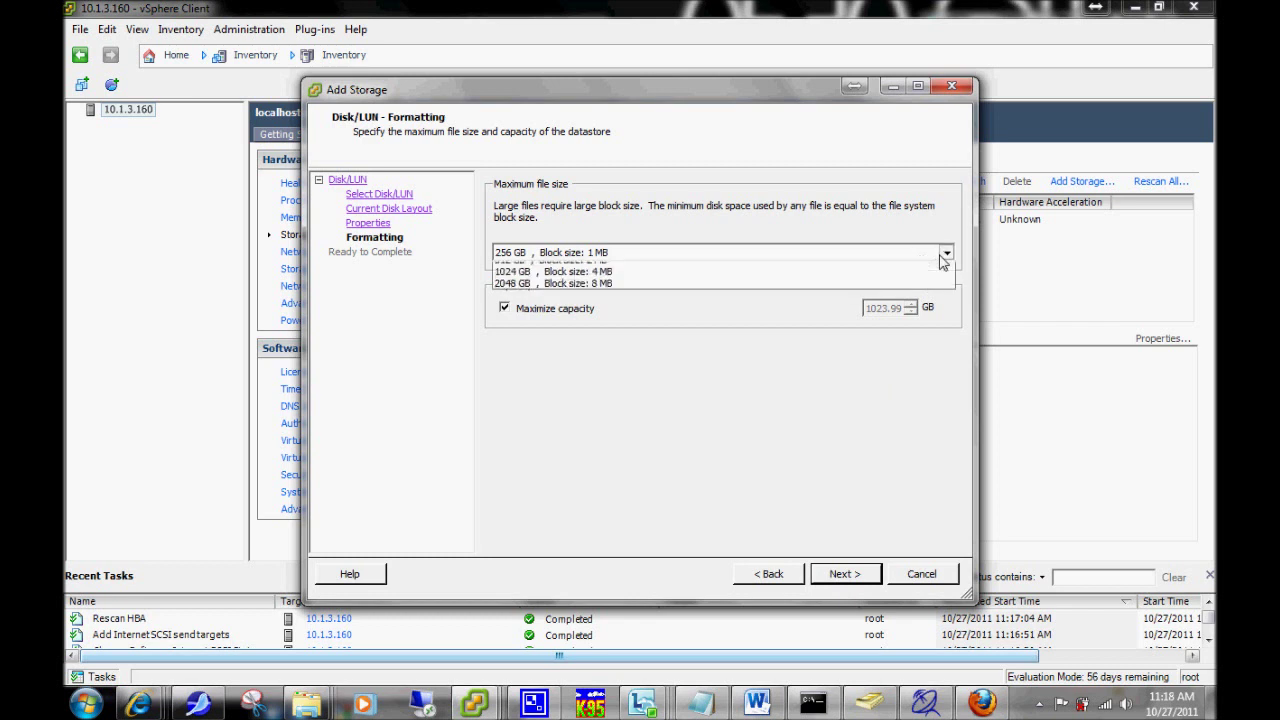
left_click(880, 298)
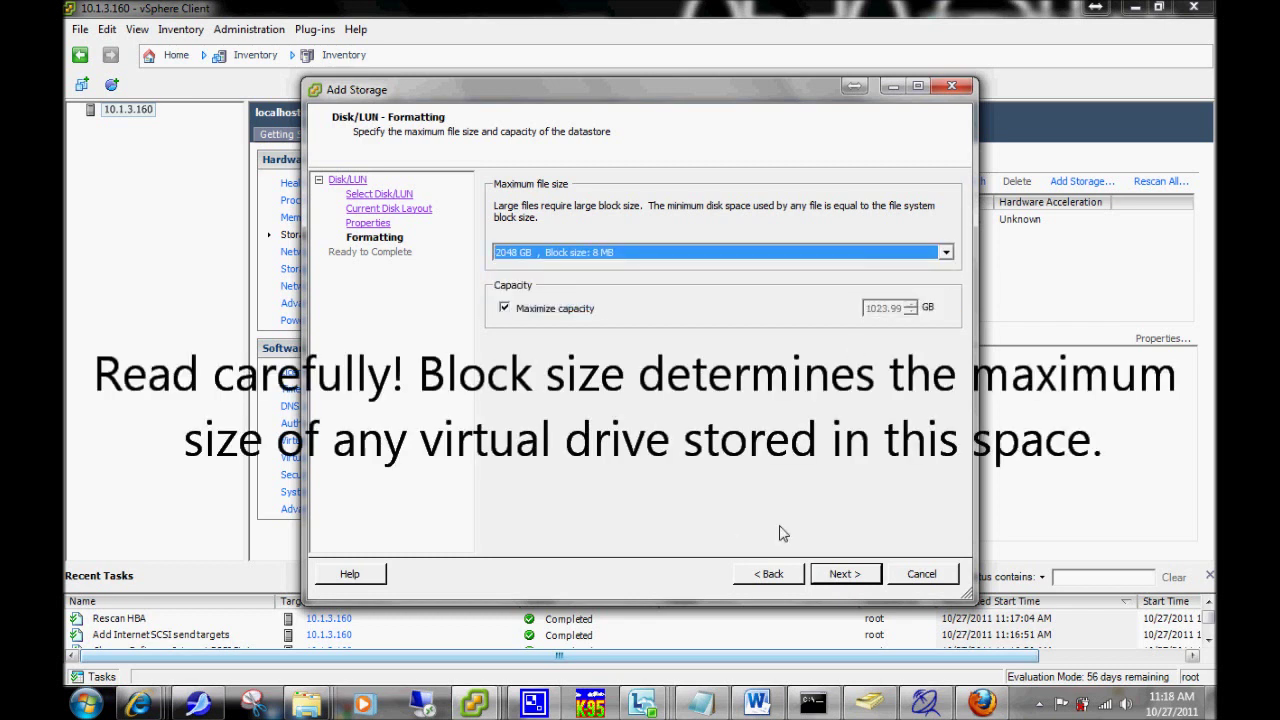
left_click(643, 260)
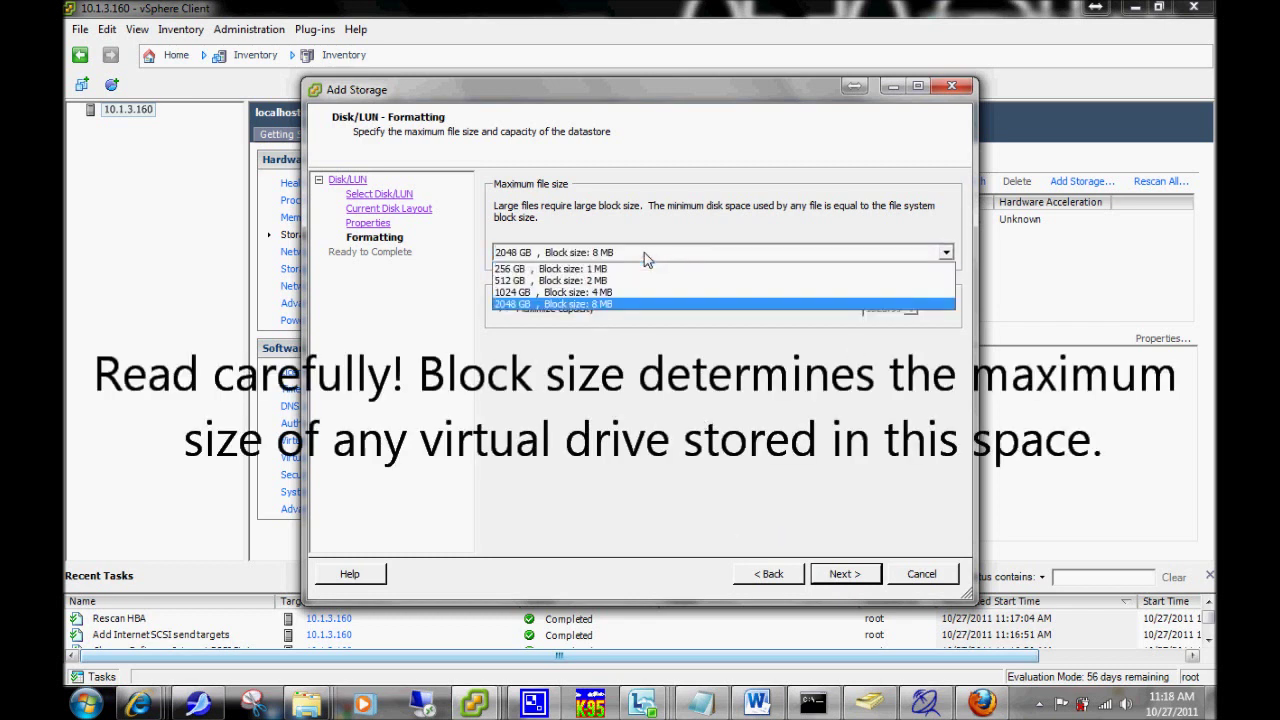
left_click(646, 298)
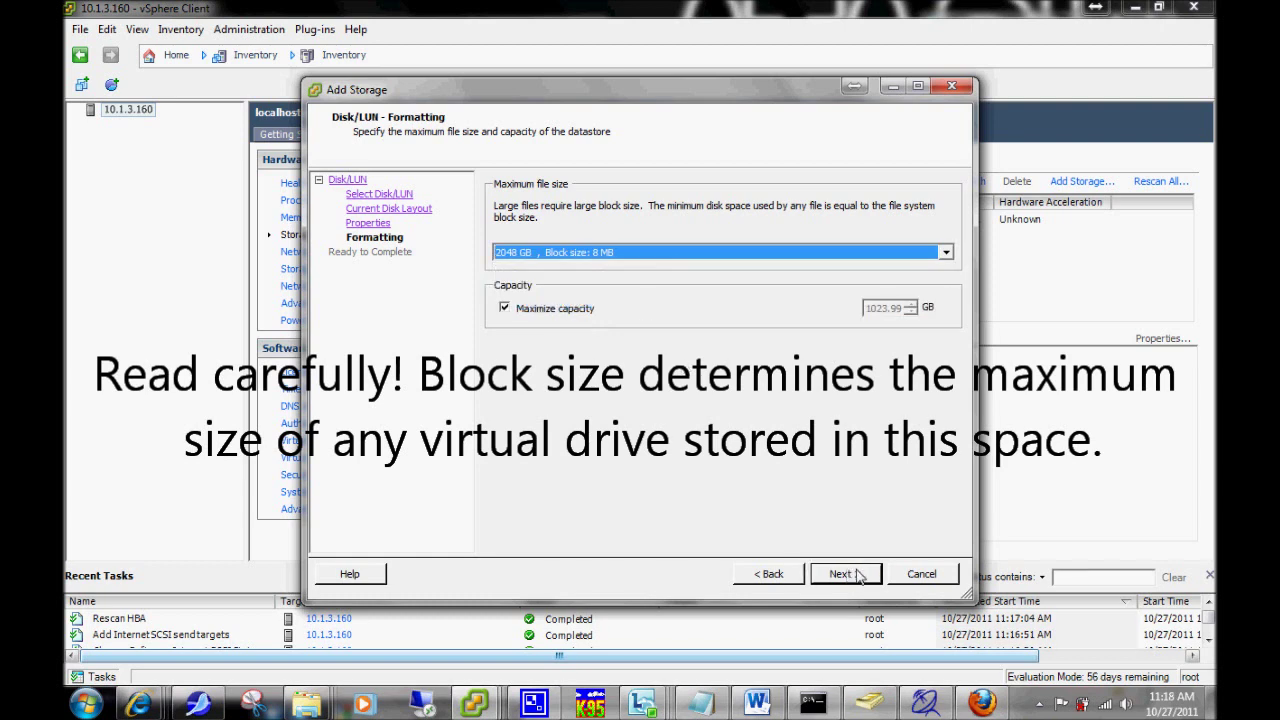
left_click(858, 577)
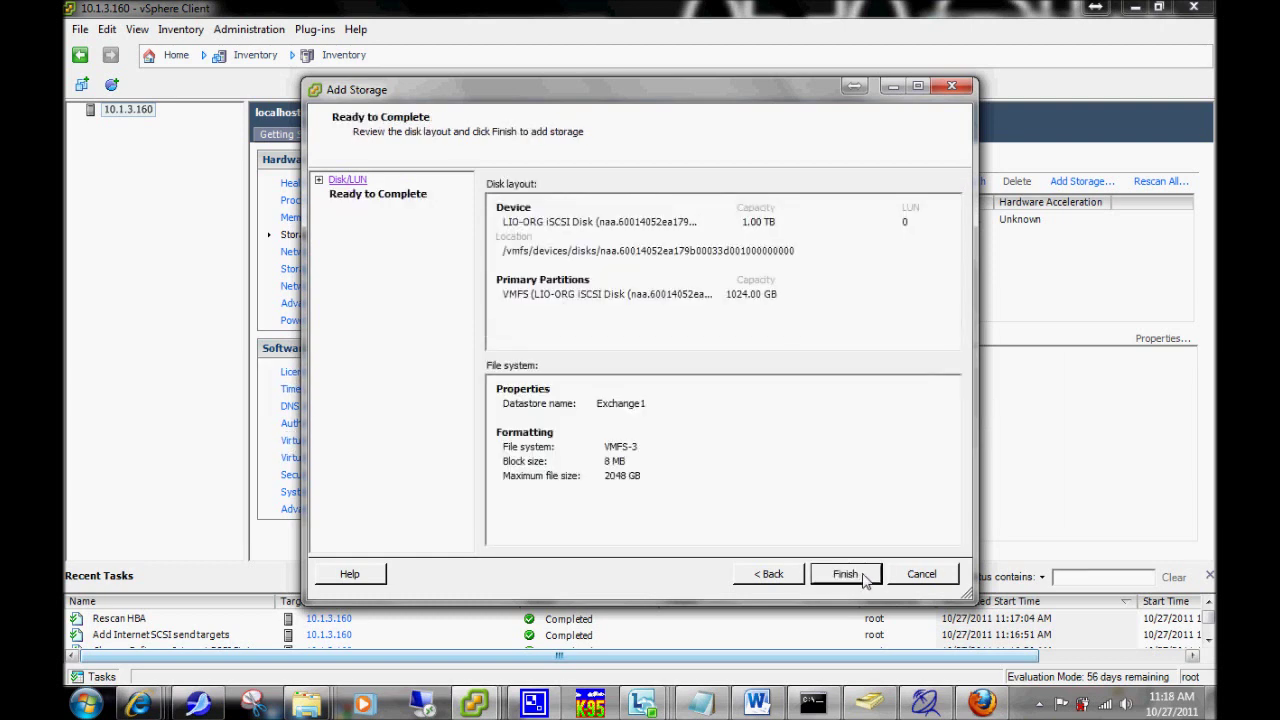
left_click(842, 574)
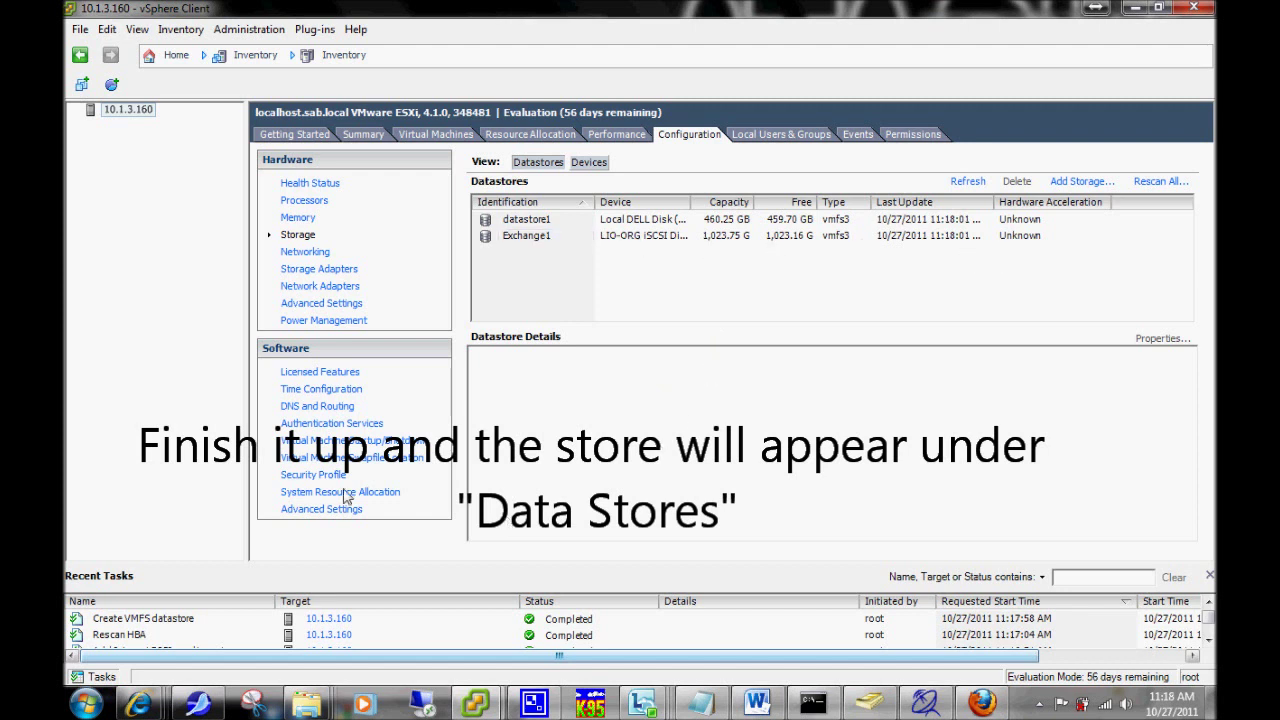
Start creating a virtual machine on the host with the Typical configuration and name it test.
left_click(299, 139)
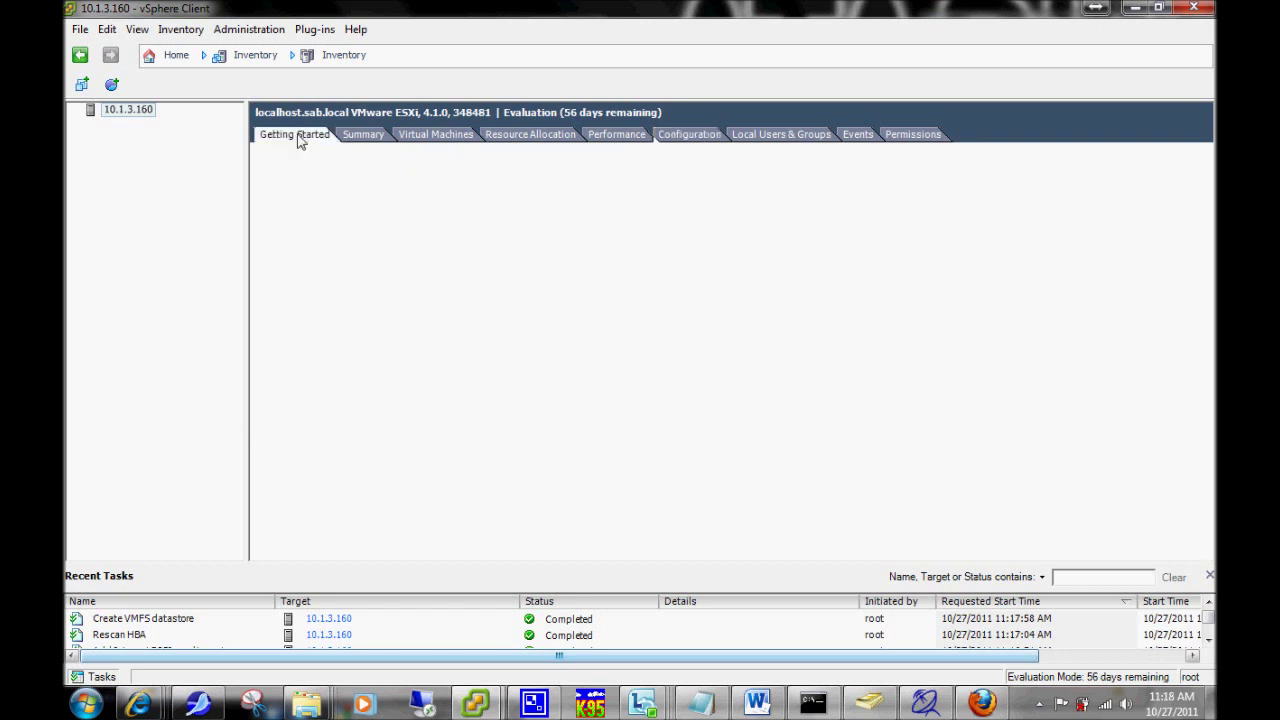
left_click(438, 137)
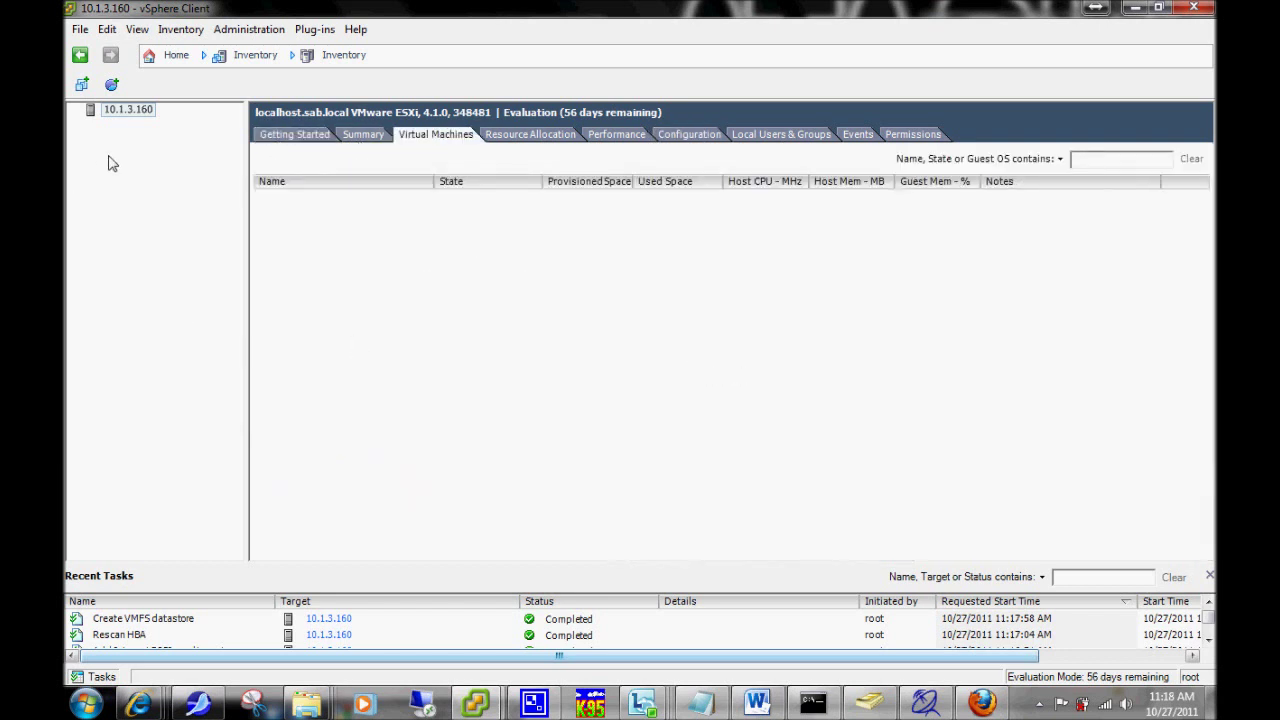
right_click(346, 237)
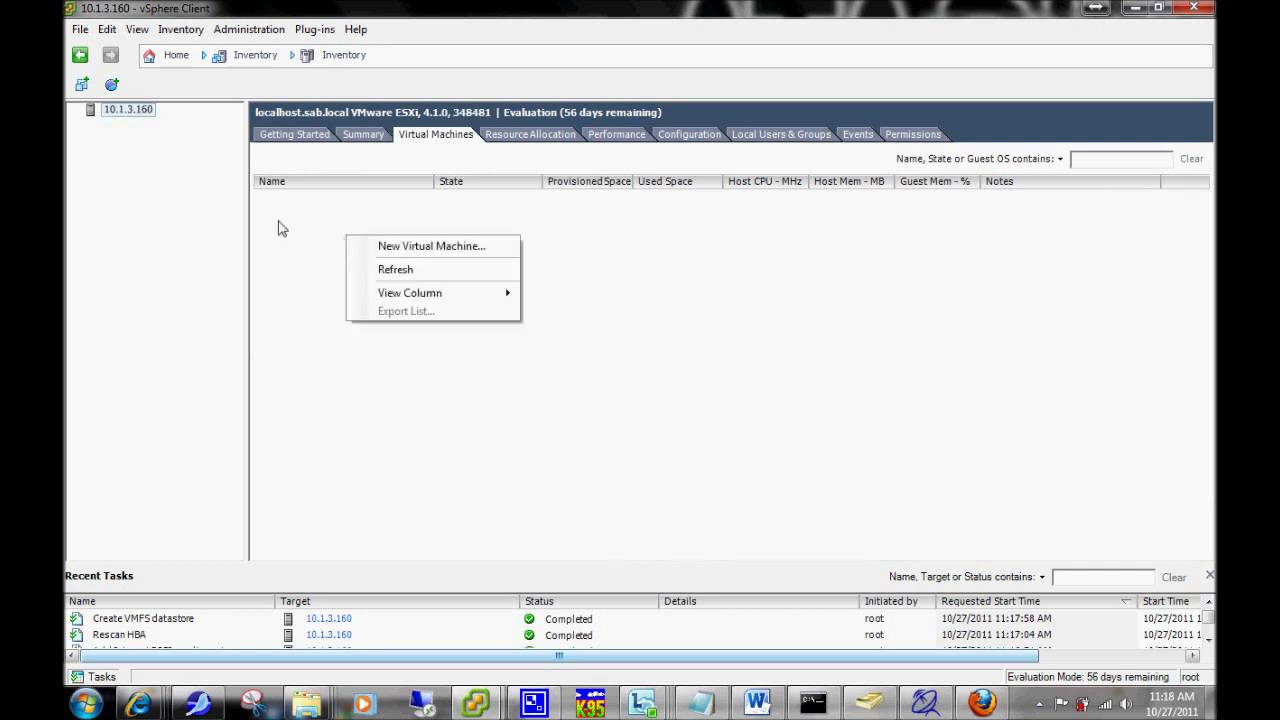
left_click(403, 249)
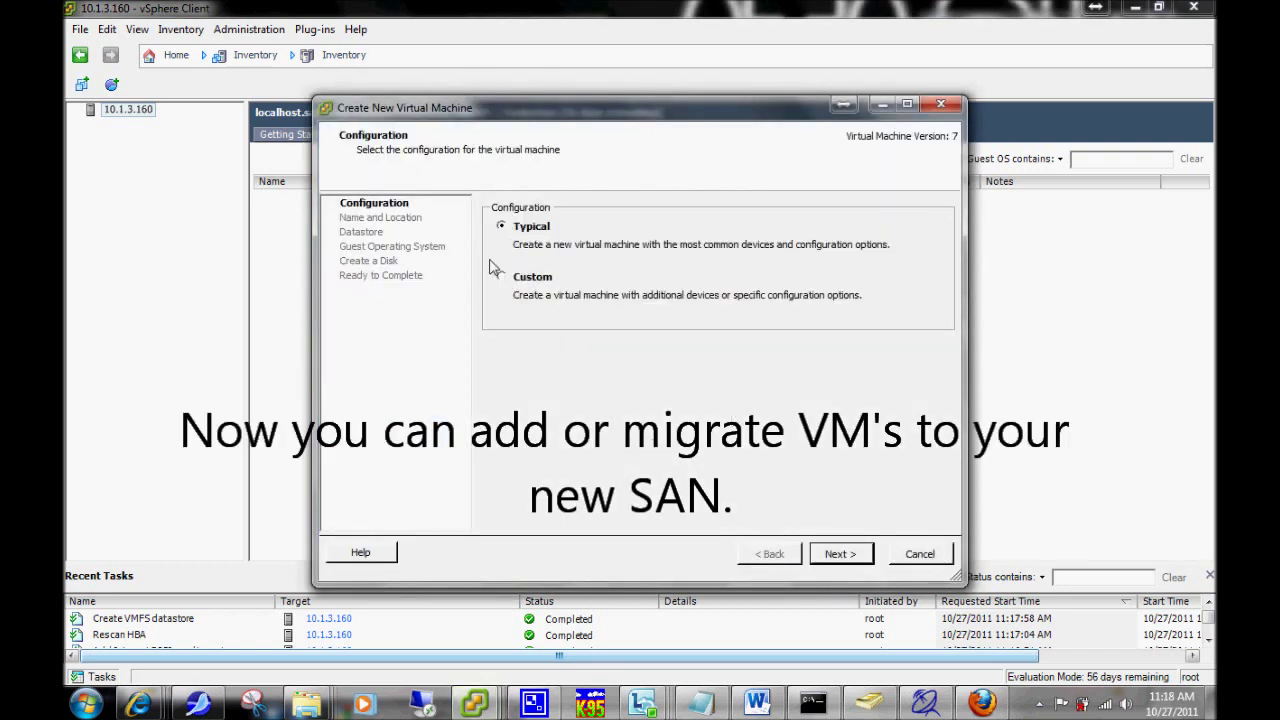
left_click(843, 556)
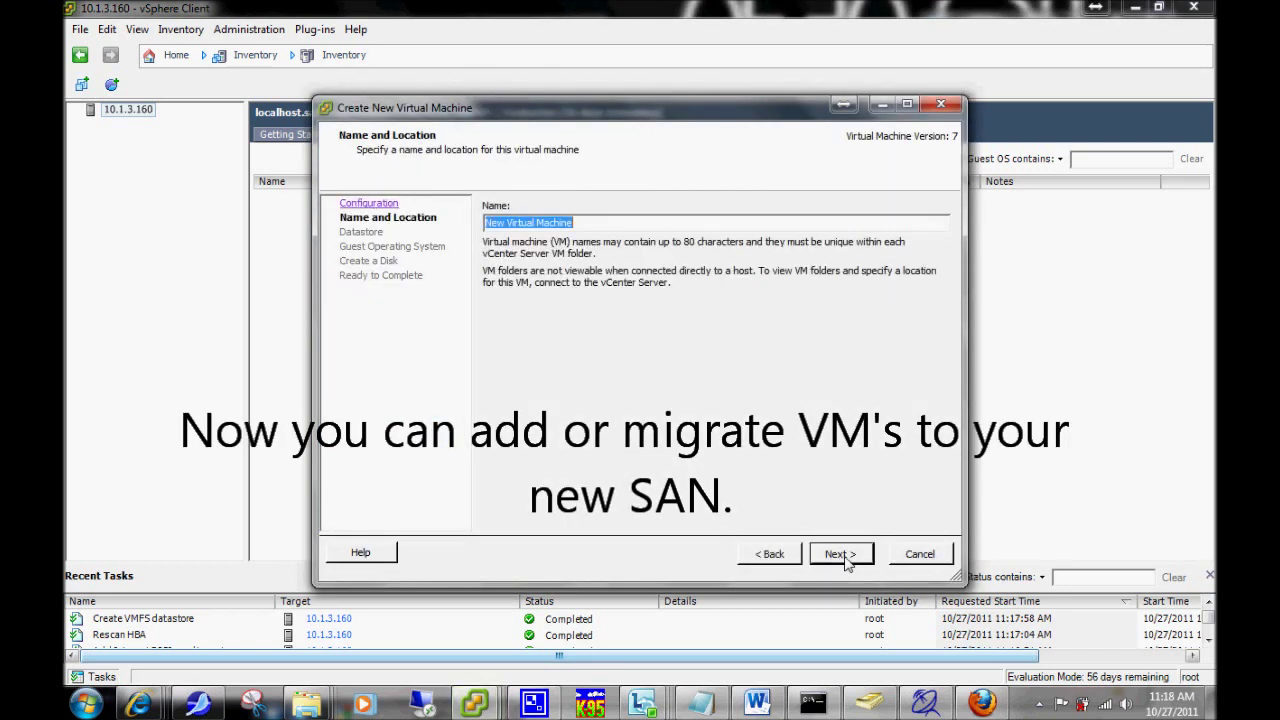
type("test")
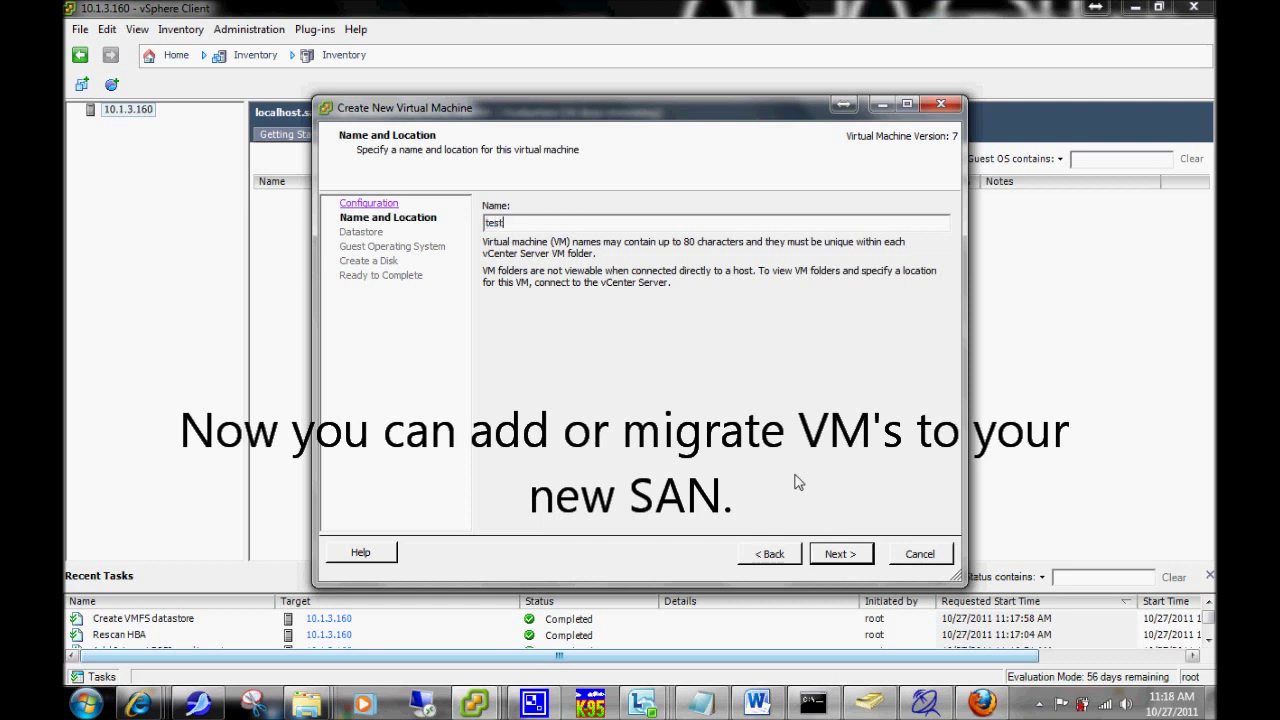
left_click(836, 553)
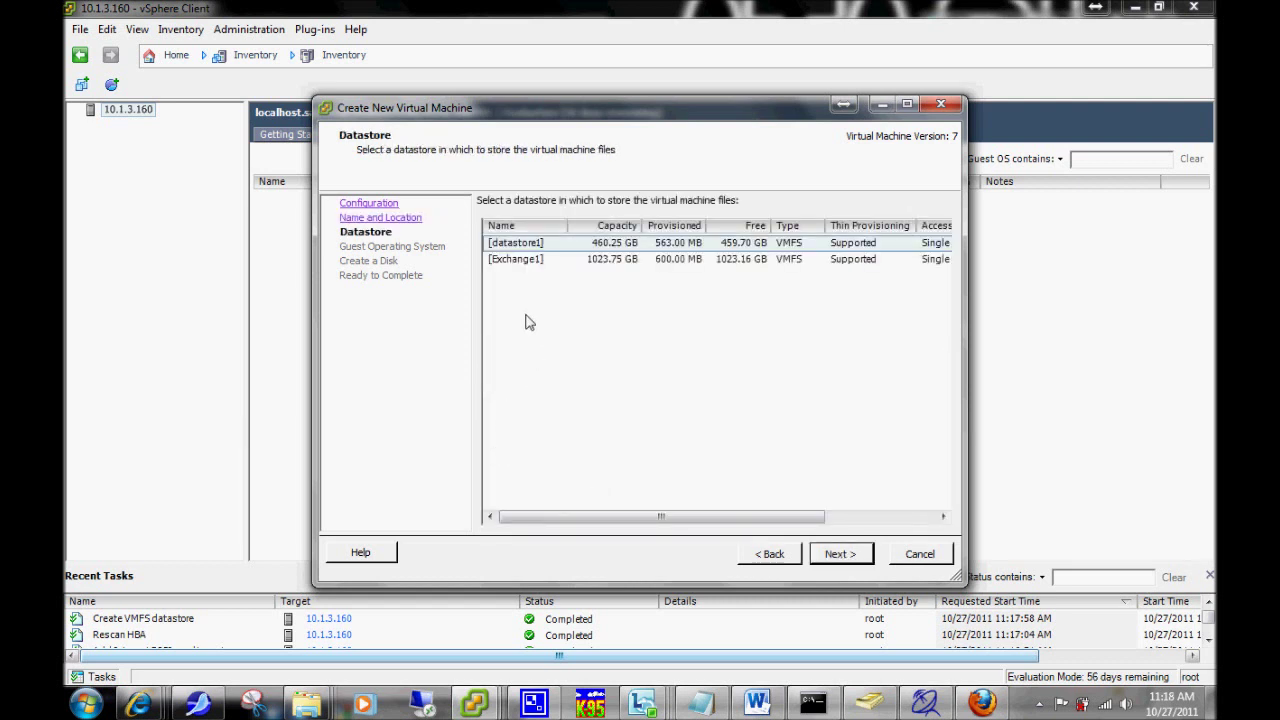
Store the virtual machine on Exchange1 with Microsoft Windows Server 2008 R2 (64-bit) as guest and a 40 GB disk, and finish creating it.
left_click(520, 259)
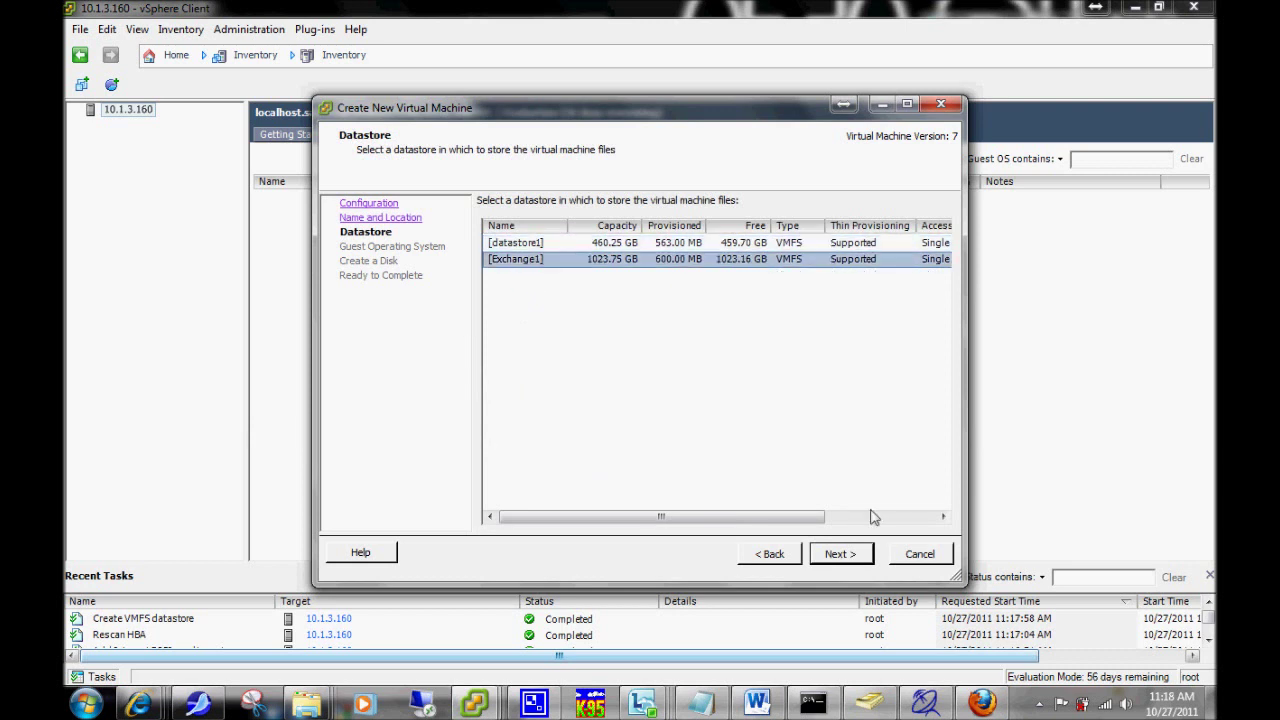
left_click(840, 554)
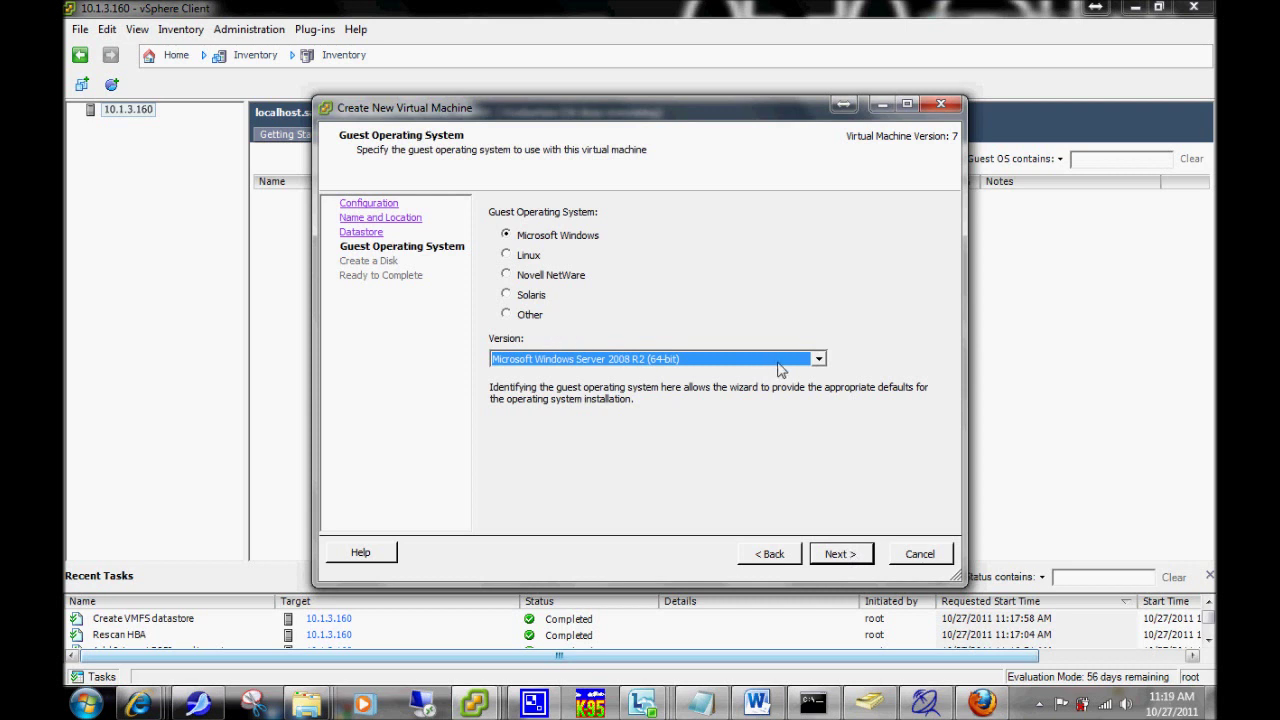
left_click(842, 556)
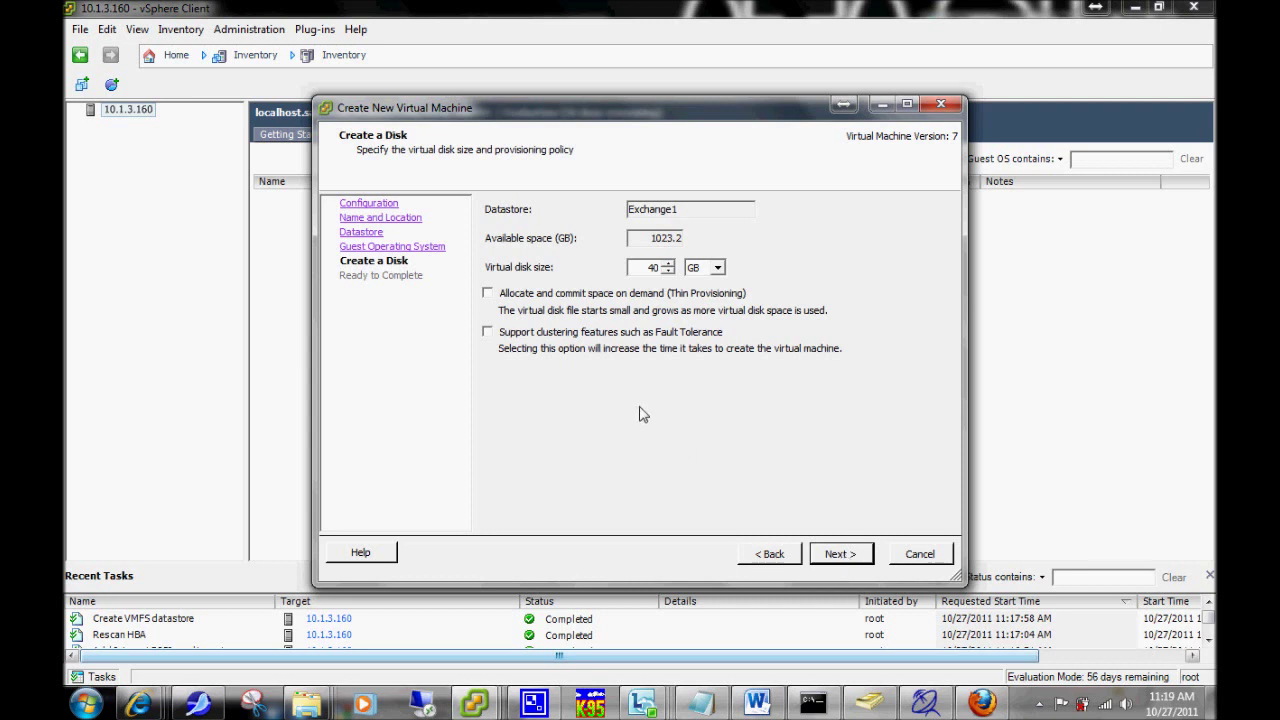
left_click(846, 555)
left_click(846, 555)
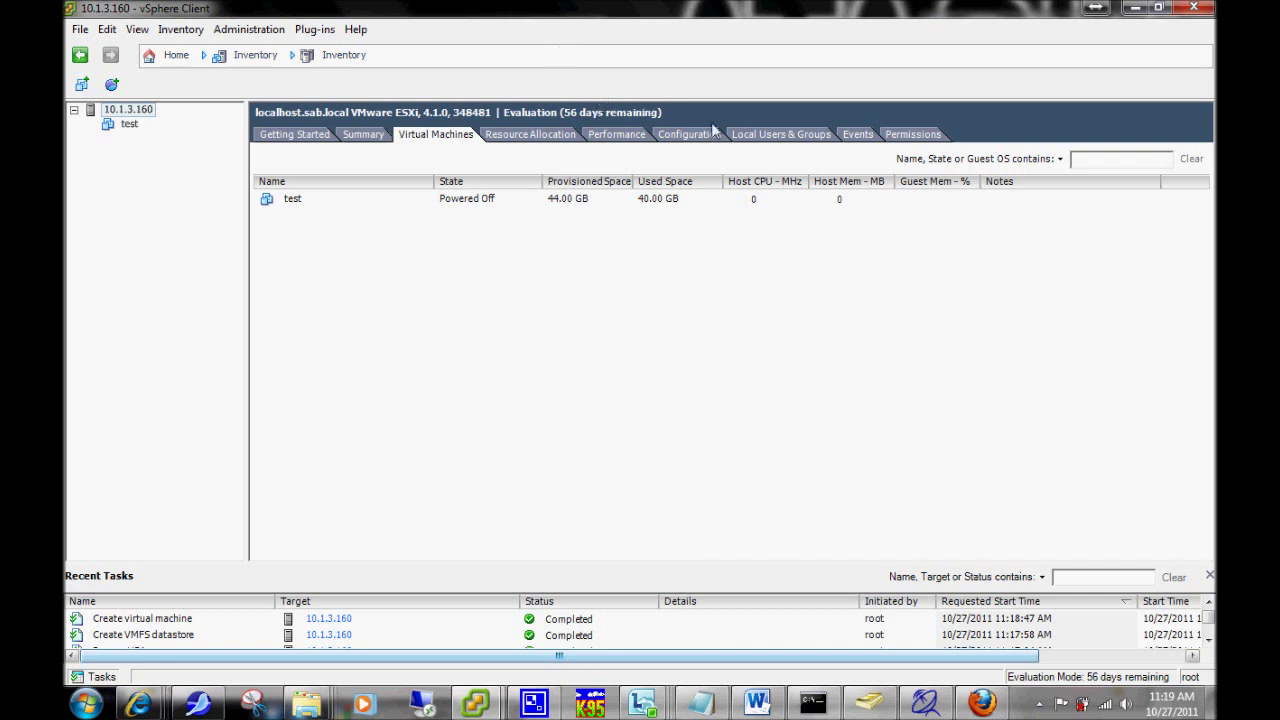
Review the recent tasks and the host's datastores, networking, storage adapters and virtual machine list, and return to the Home page.
left_click(182, 622)
scroll(377, 606, "down", 2)
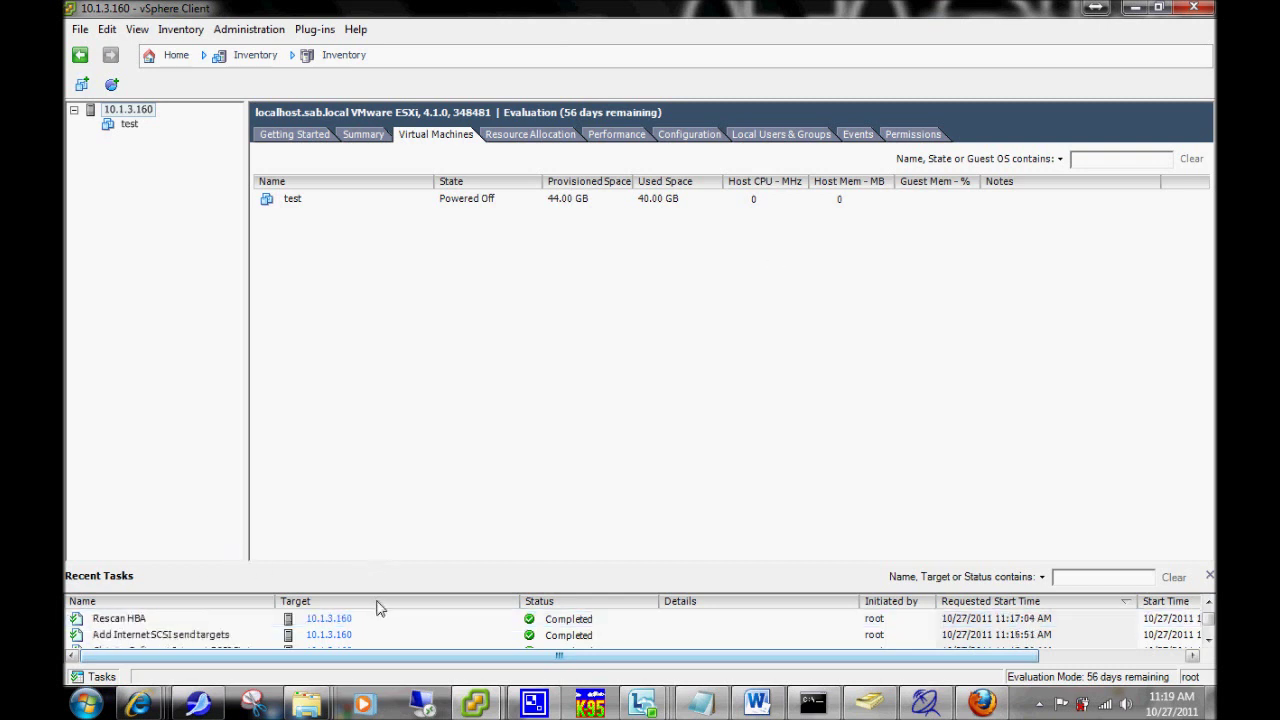
scroll(380, 609, "up", 2)
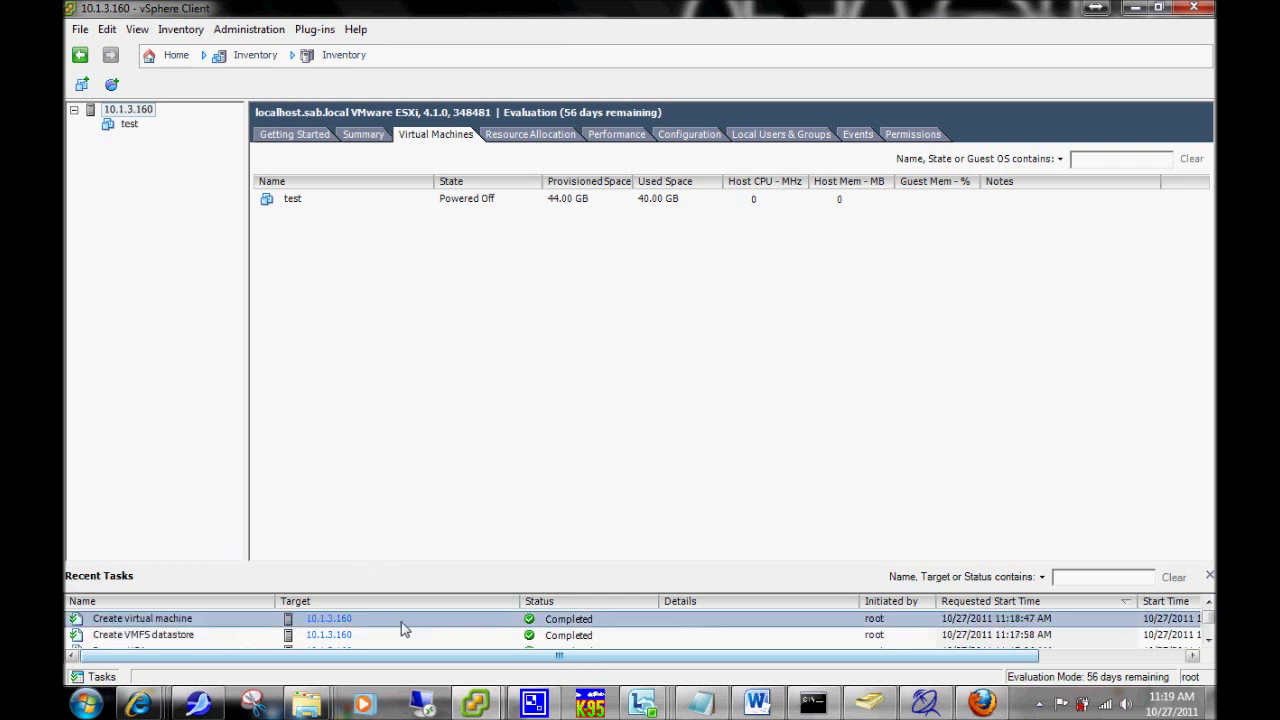
left_click(285, 136)
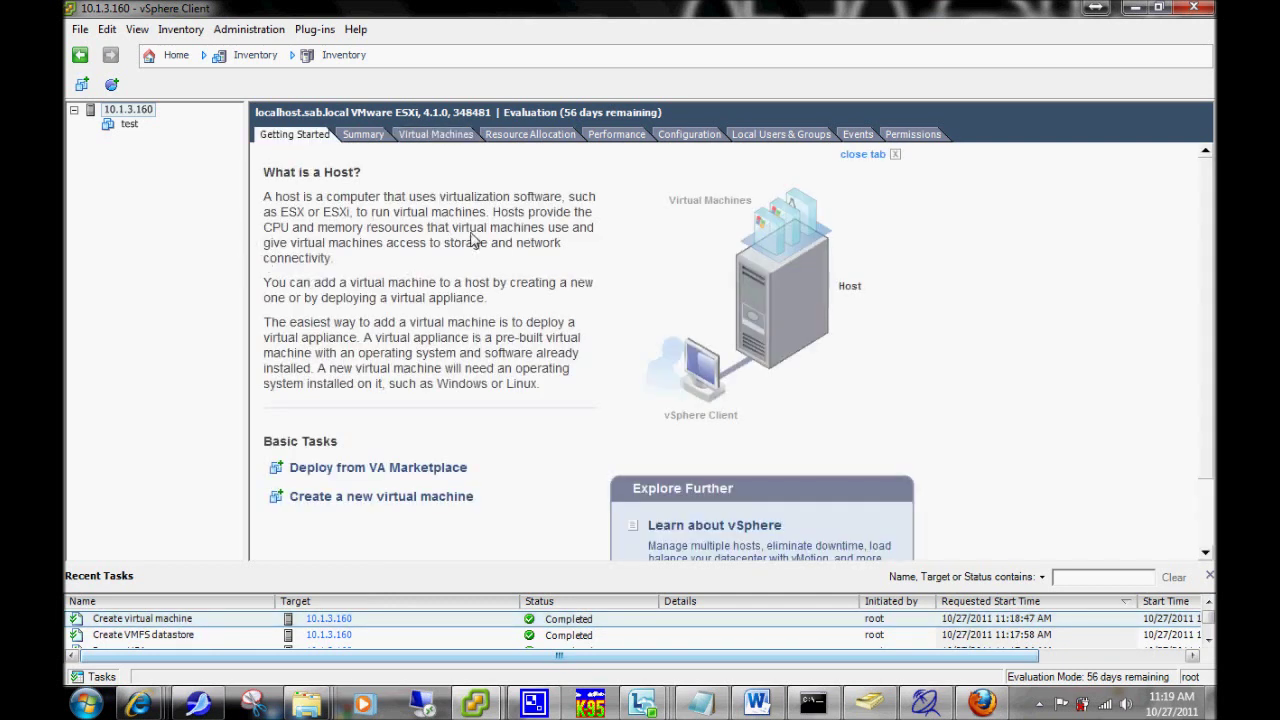
left_click(682, 140)
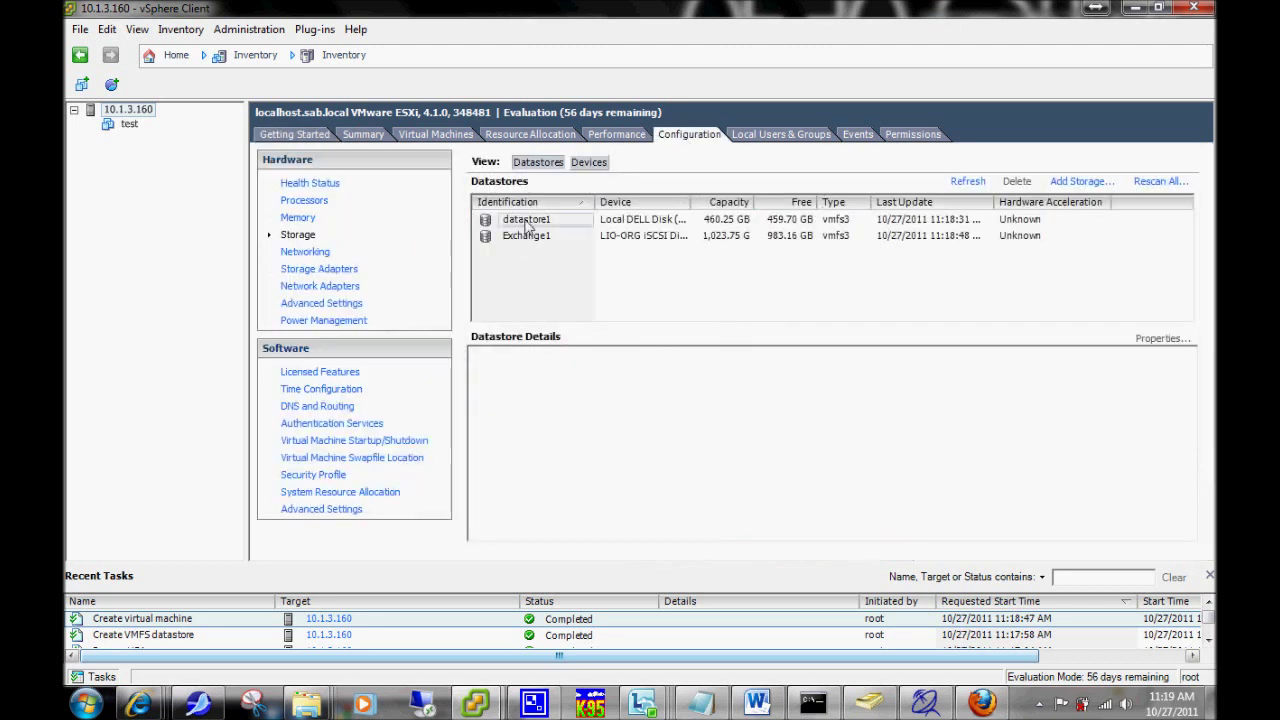
left_click(314, 256)
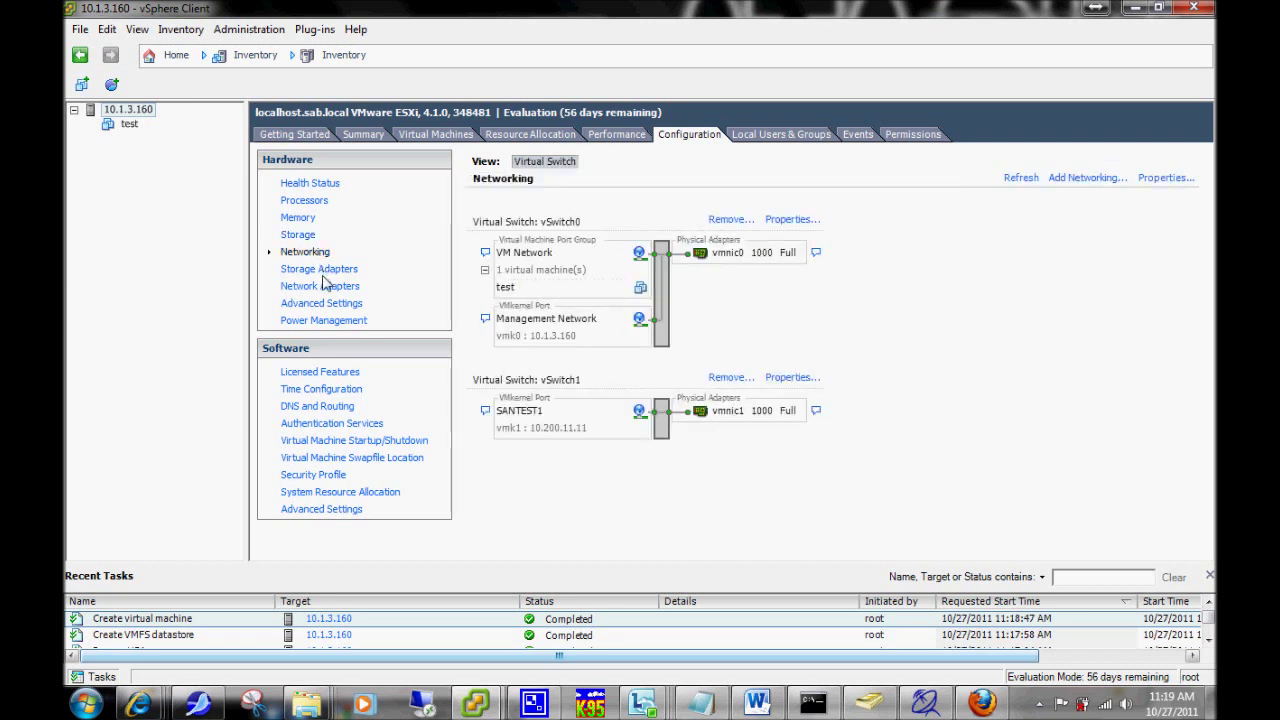
left_click(318, 269)
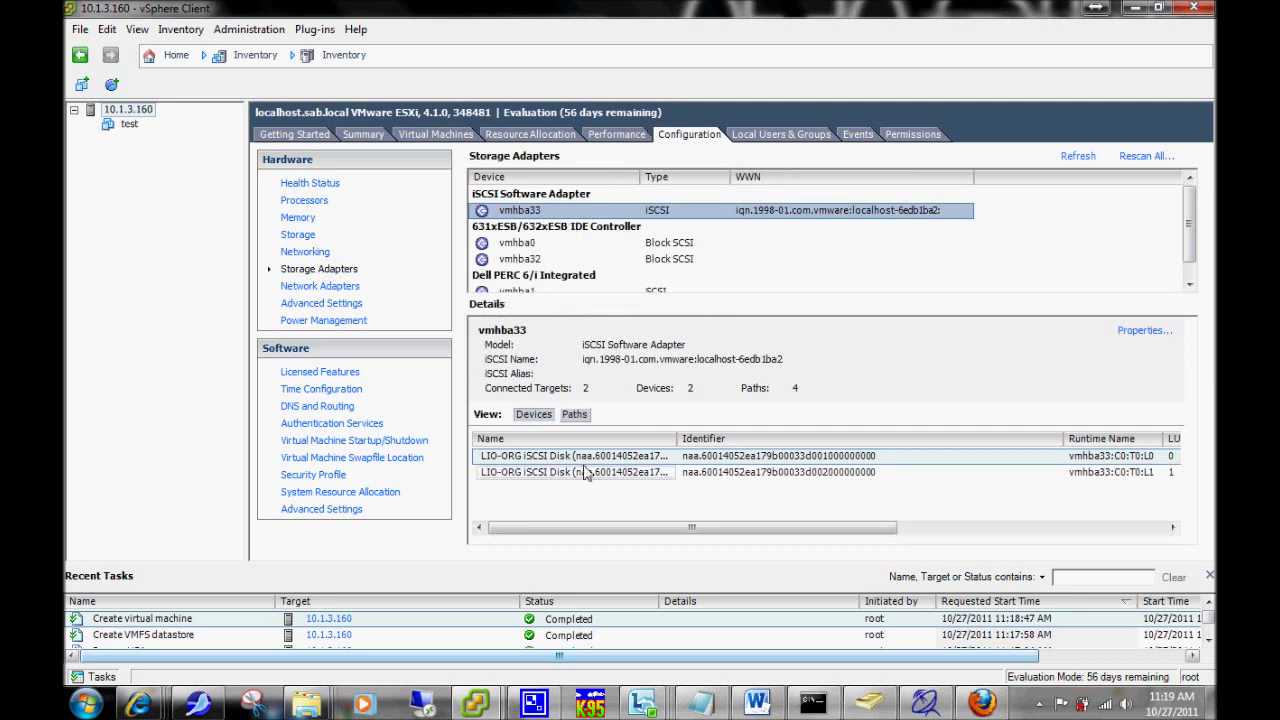
left_click(434, 136)
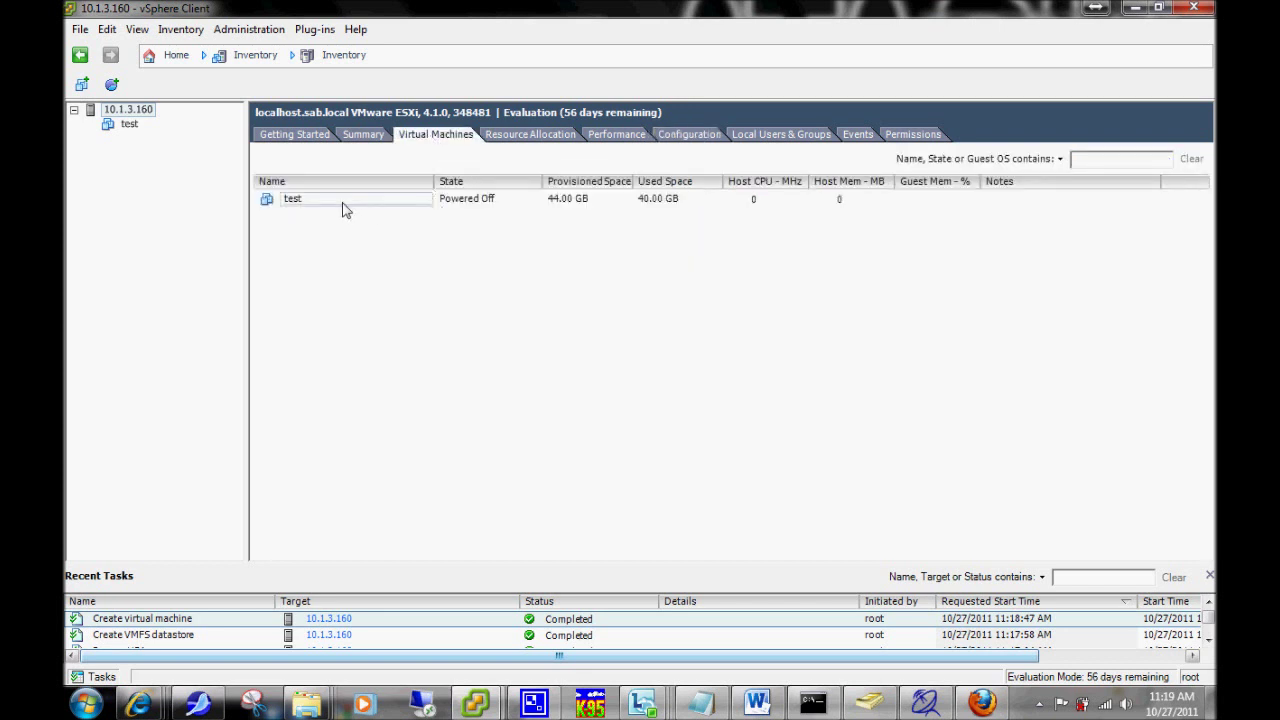
left_click(176, 55)
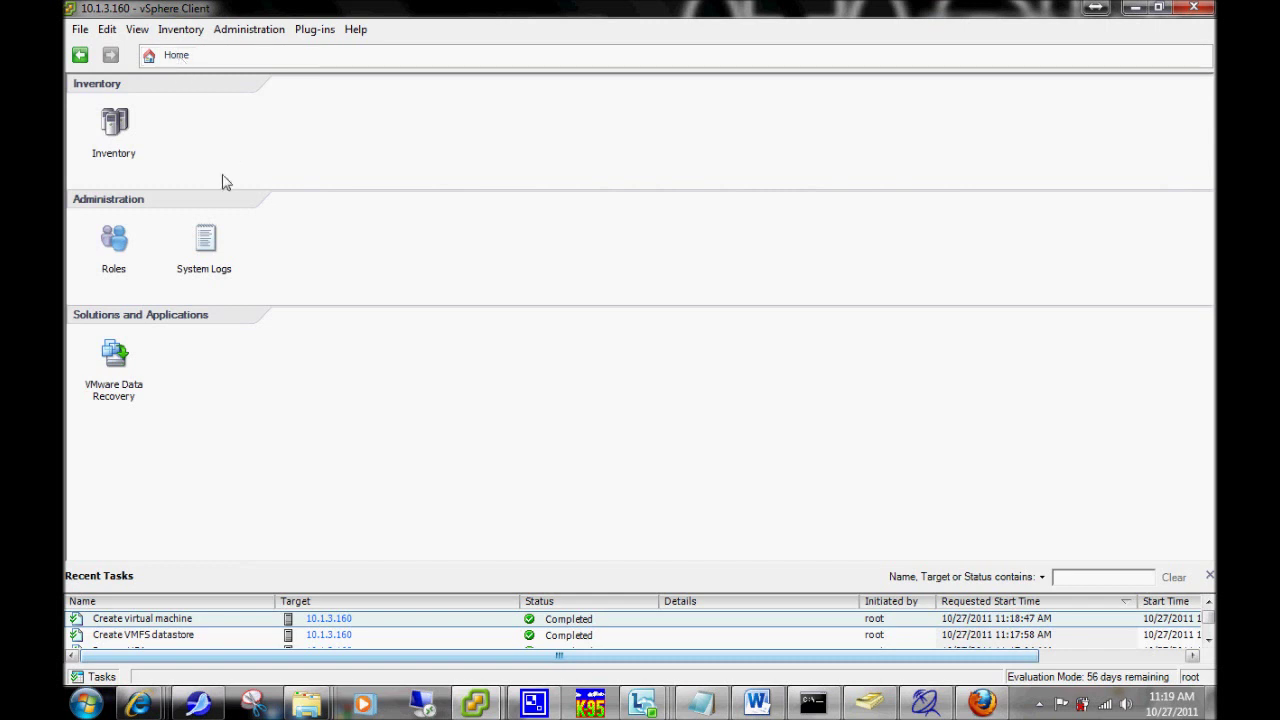